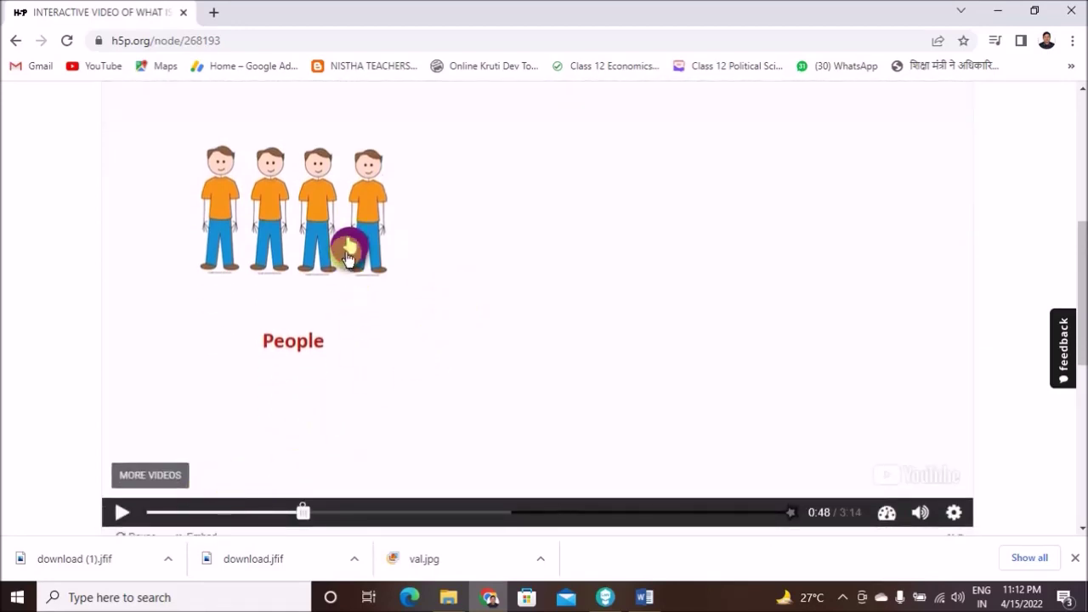
Answer the sample video's question "WHAT IS ECONOMICS ?" with SCARE RESOURCE, check the answer and continue playback
click(349, 252)
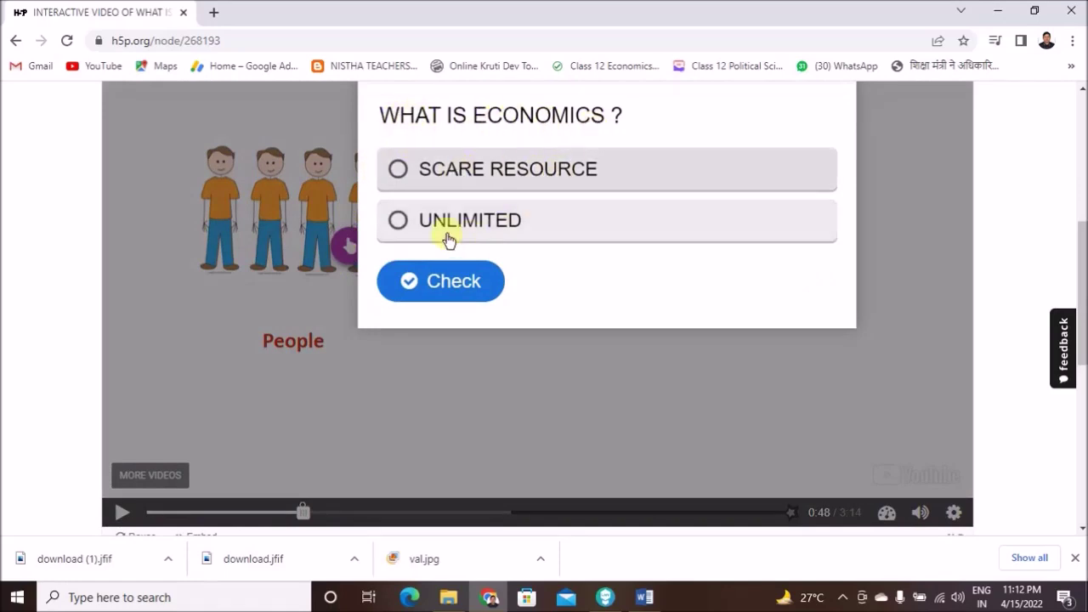
click(514, 172)
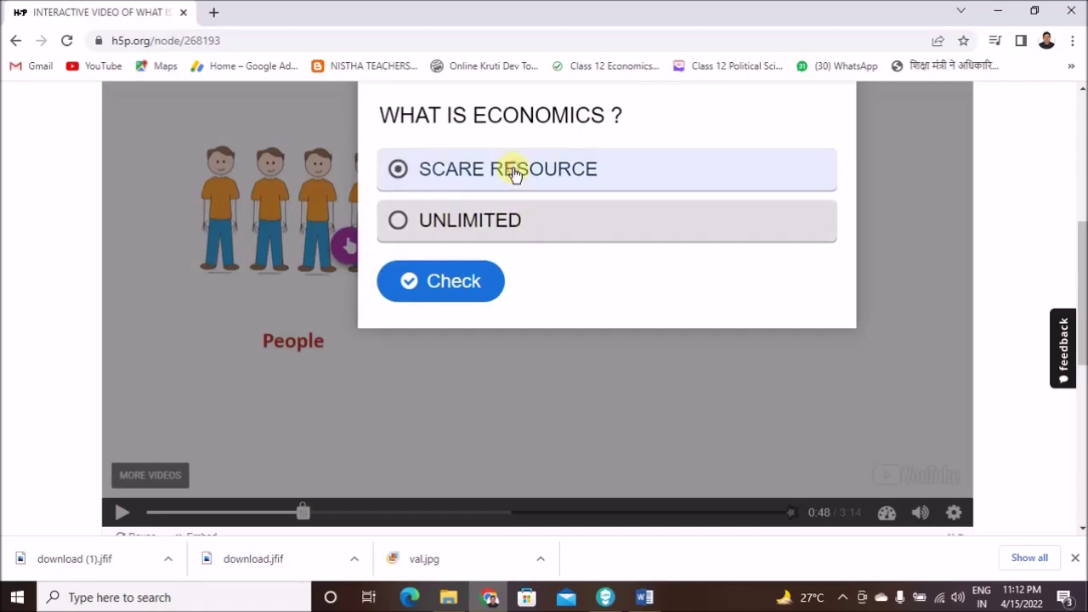
click(466, 295)
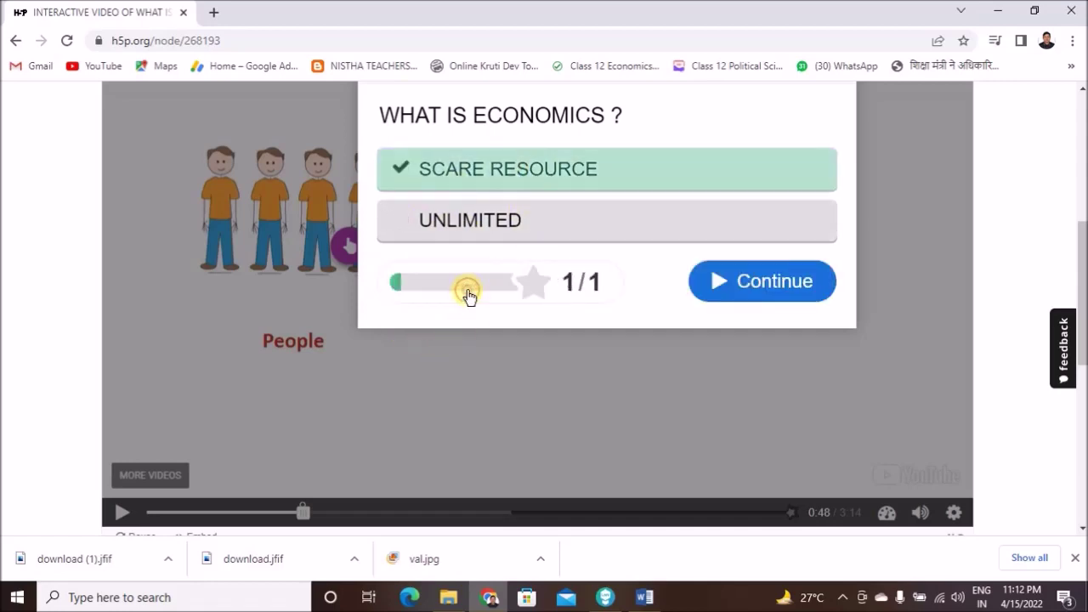
click(759, 299)
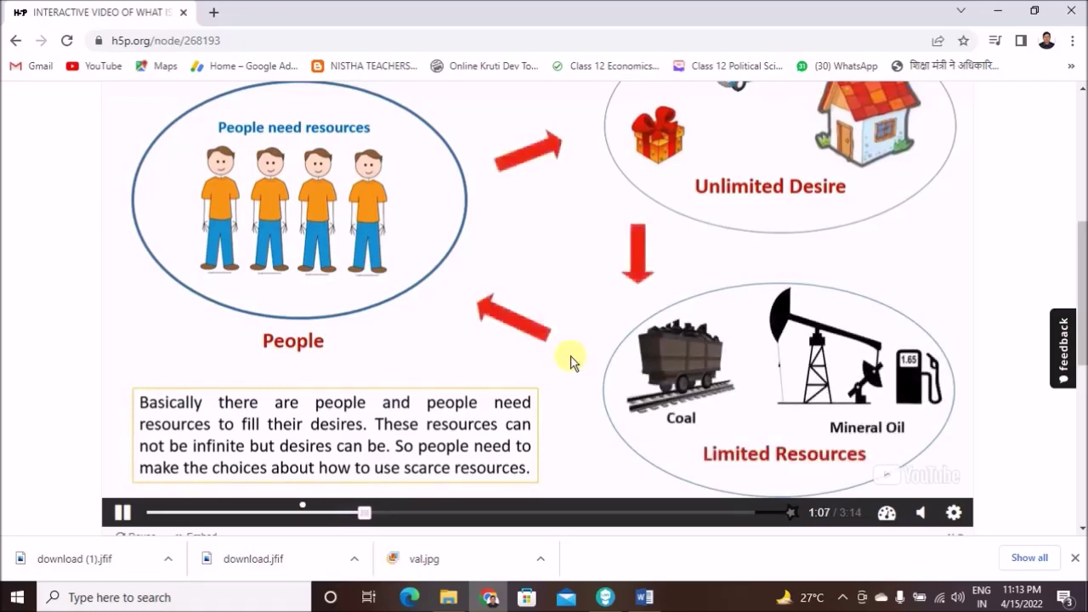
Watch the next part of the sample interactive video and pause it at 1:23
scroll(569, 374, up, 1)
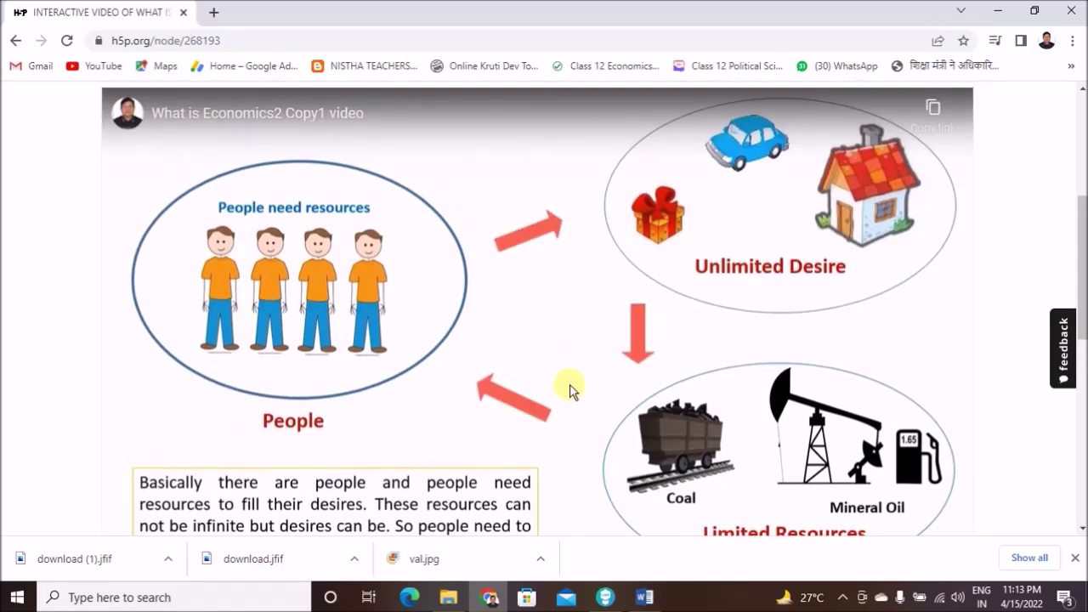
scroll(571, 391, down, 1)
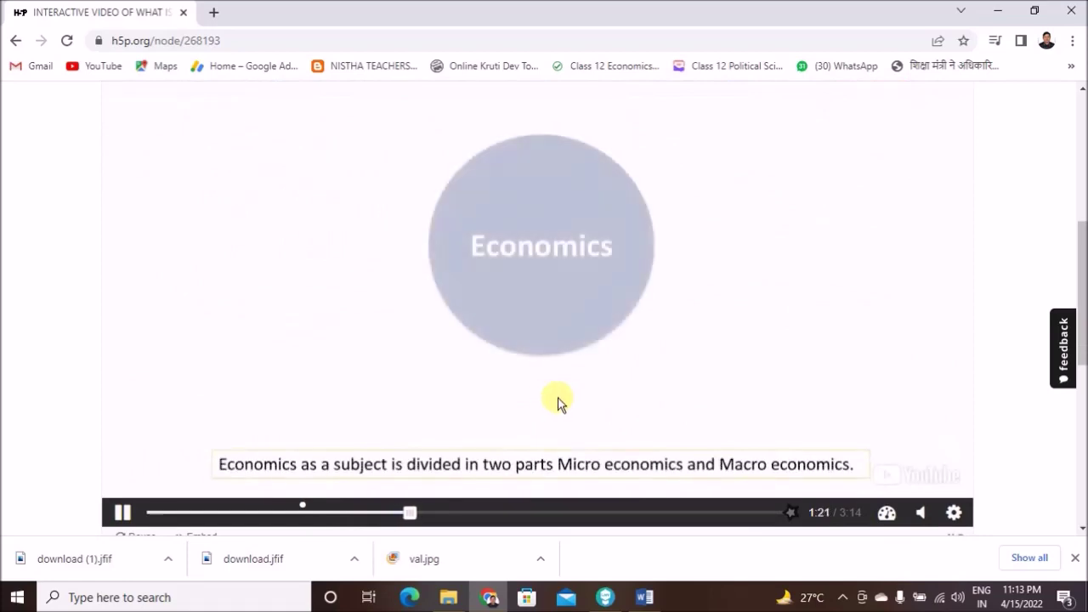
click(123, 512)
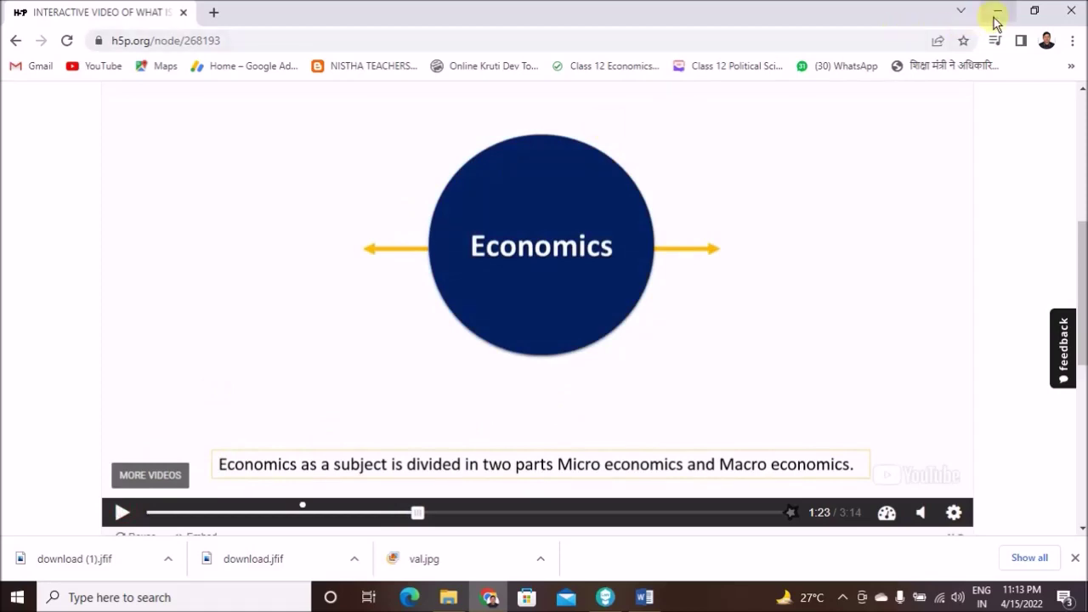
Switch to Lumi and choose Interactive Video as the content type for the new H5P file
click(605, 600)
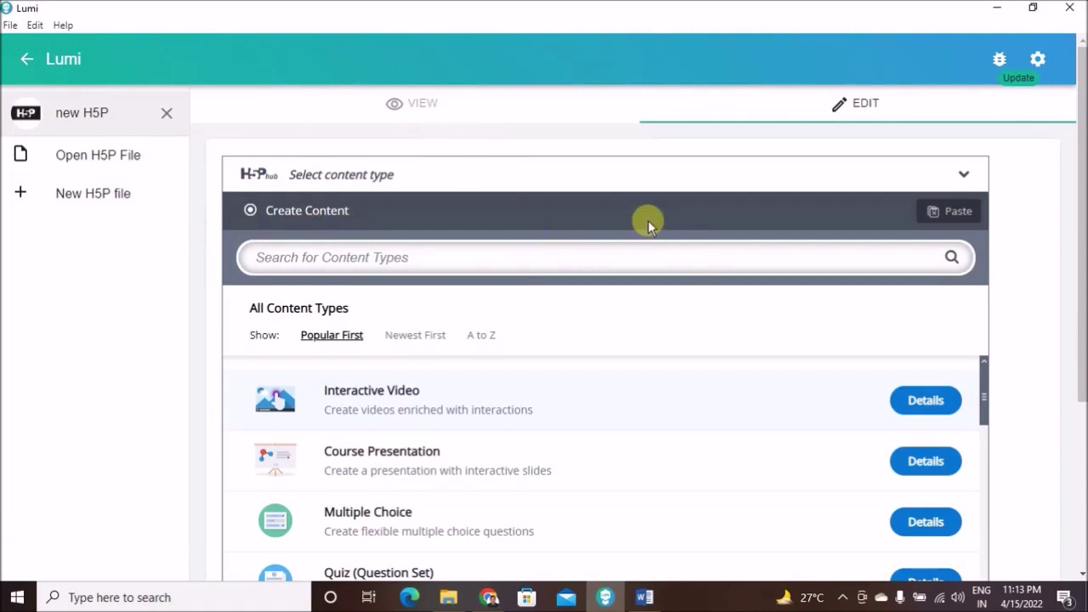
scroll(655, 263, down, 2)
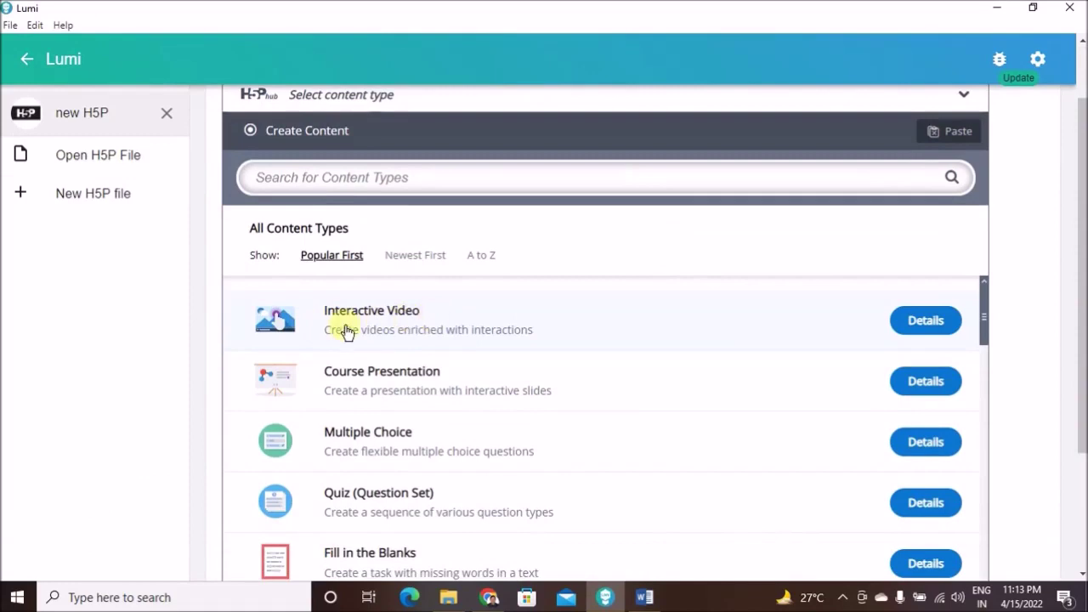
click(484, 325)
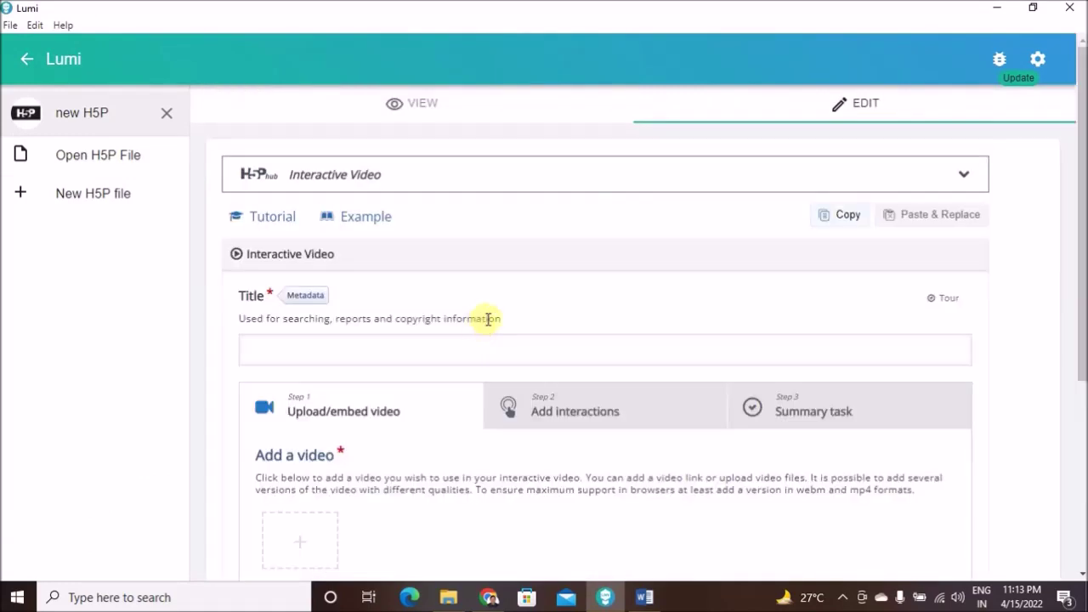
scroll(566, 425, down, 3)
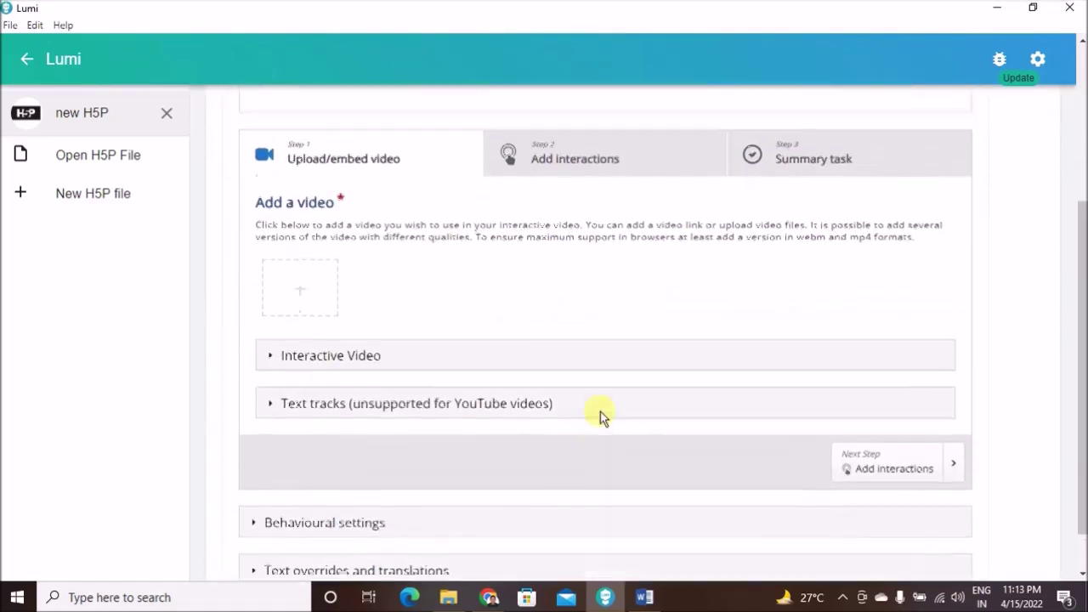
scroll(600, 411, up, 3)
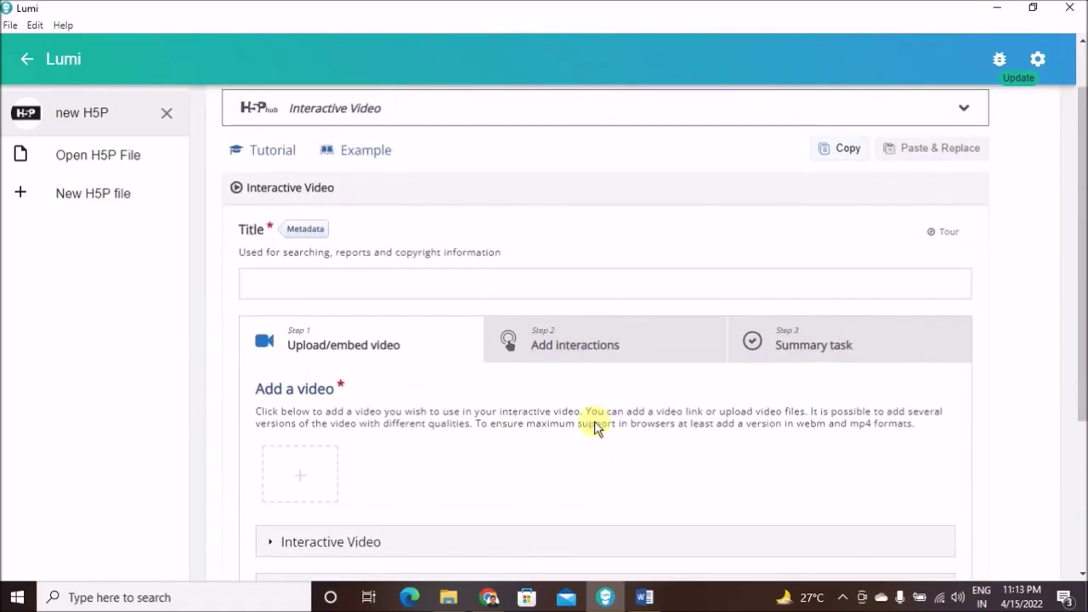
Add the video file "videoplayback (2)" from the YOUTUBE ECONOMICS folder to the interactive video by uploading it
click(475, 290)
scroll(398, 412, down, 1)
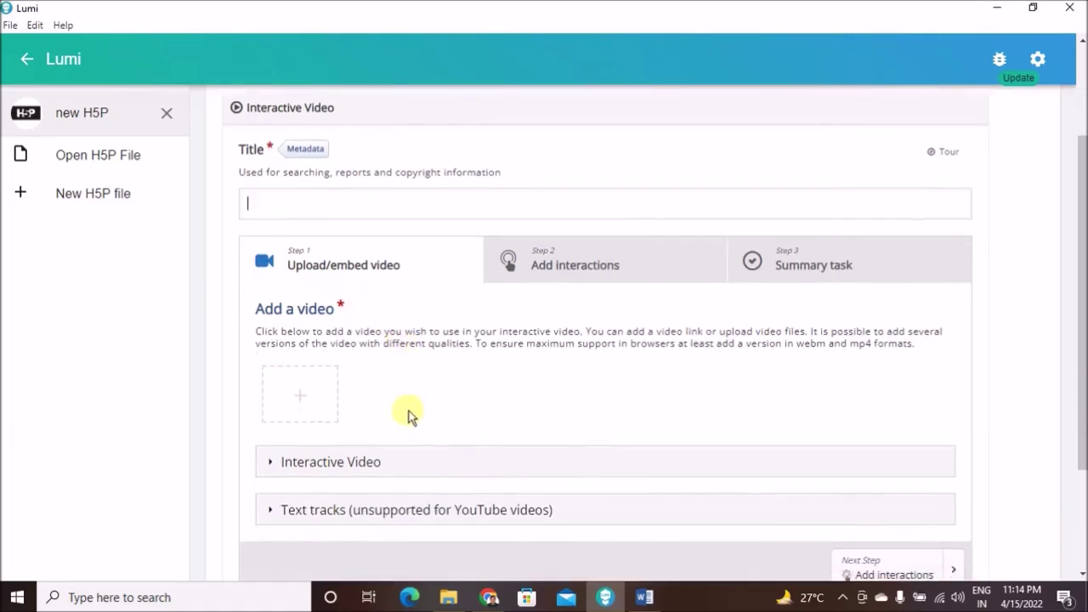
click(313, 403)
scroll(451, 412, down, 1)
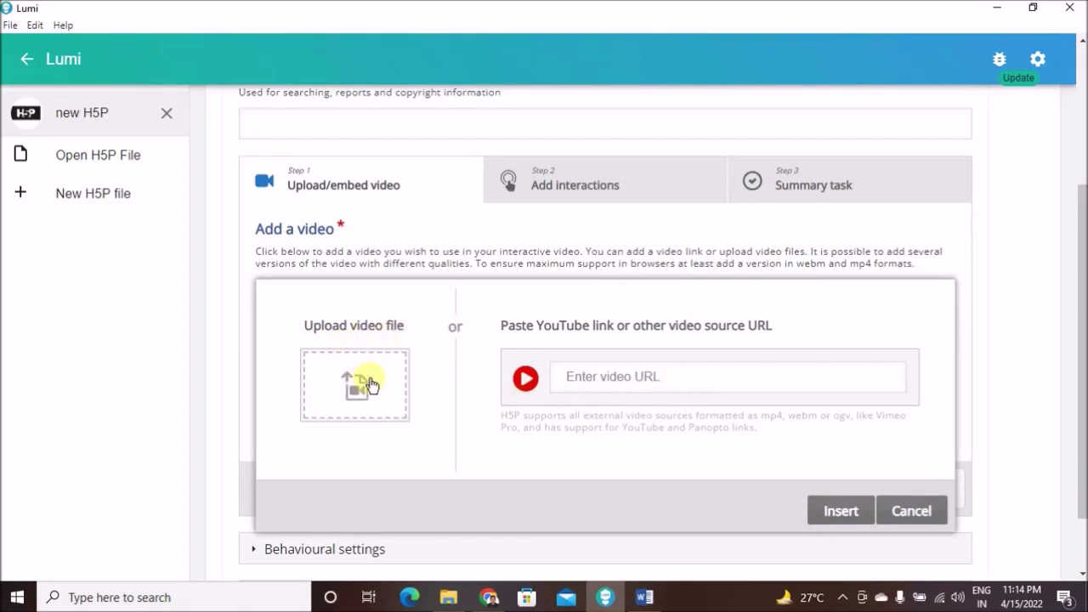
click(371, 383)
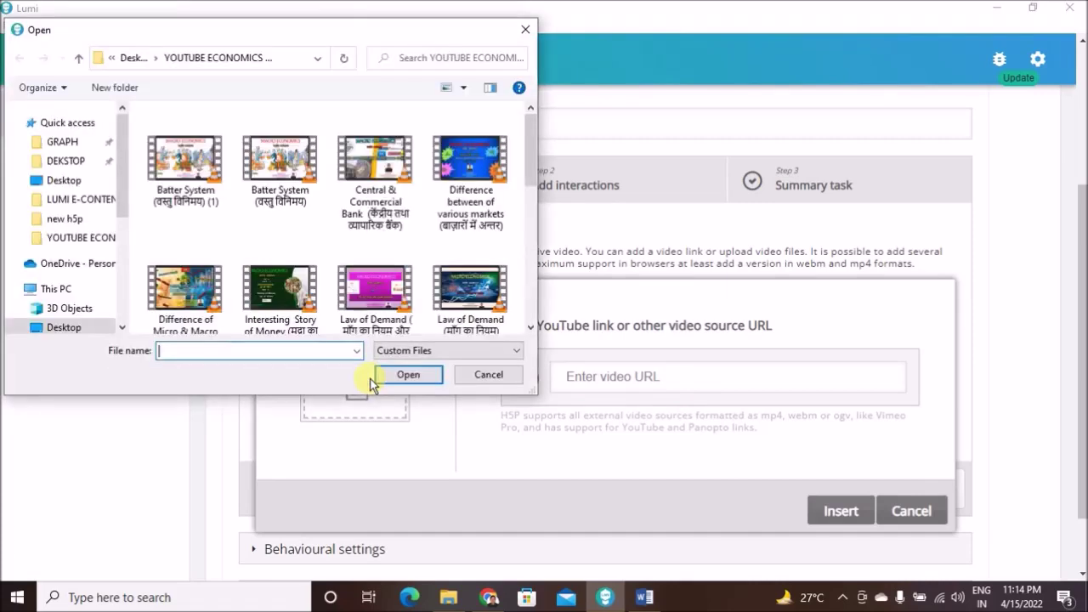
drag(531, 162, 533, 300)
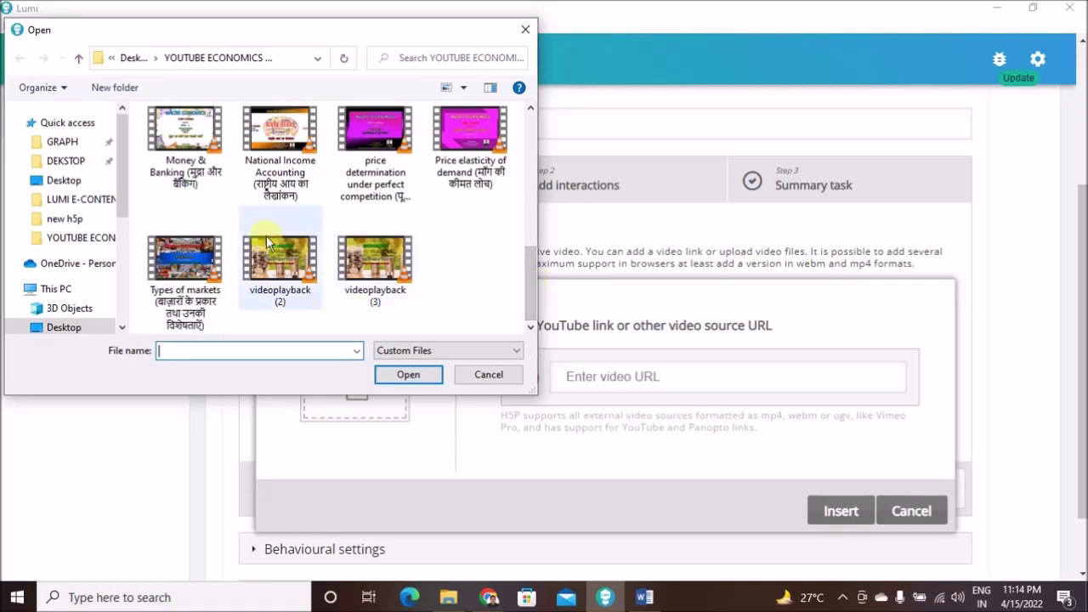
click(295, 281)
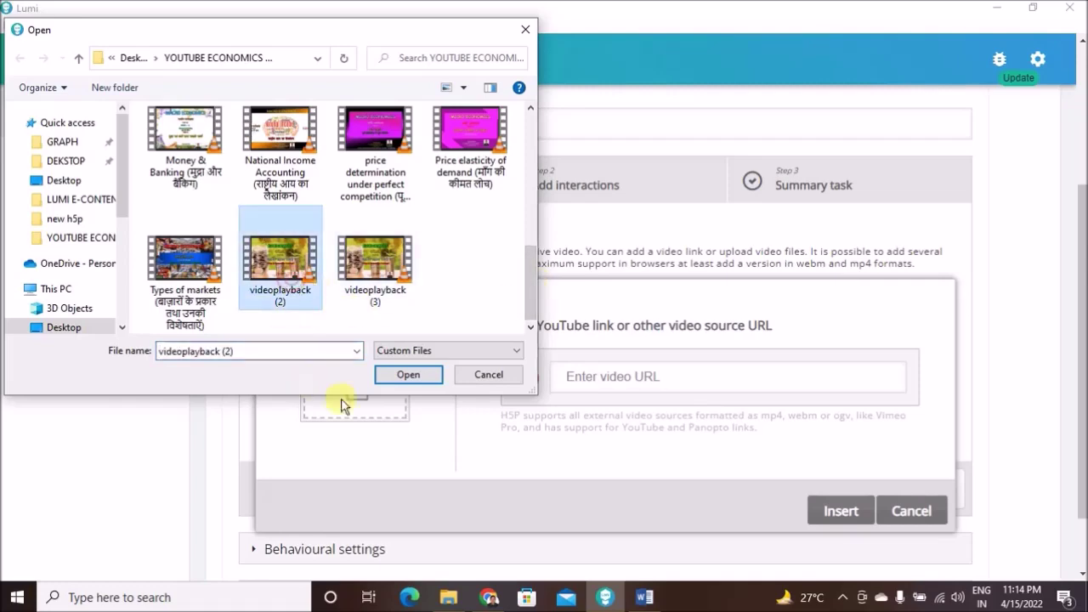
click(428, 379)
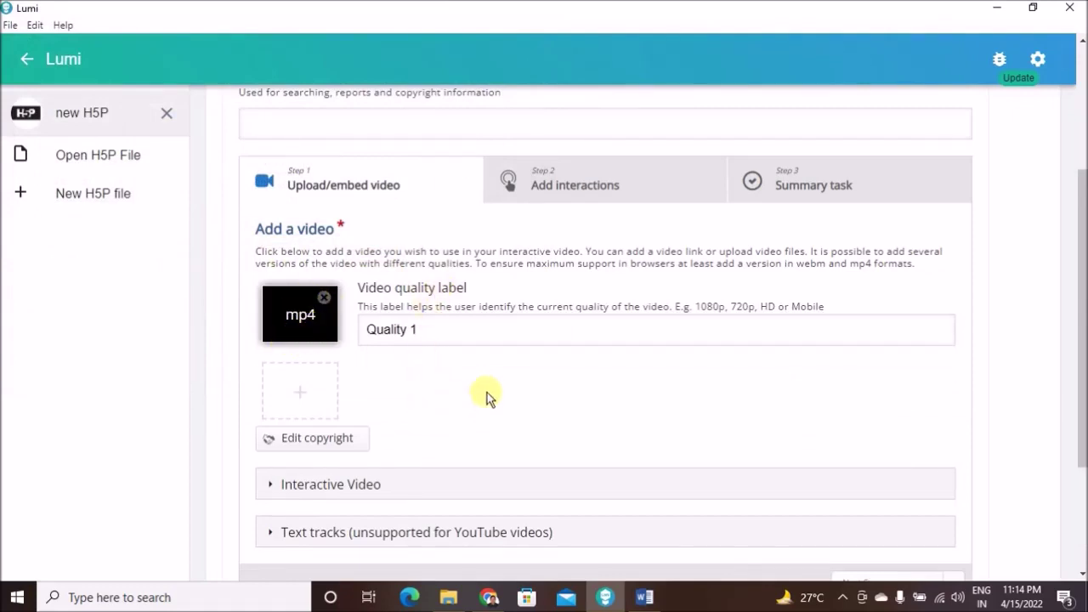
Expand the Interactive Video section and review its title, short description and poster image options
scroll(489, 405, down, 1)
click(364, 415)
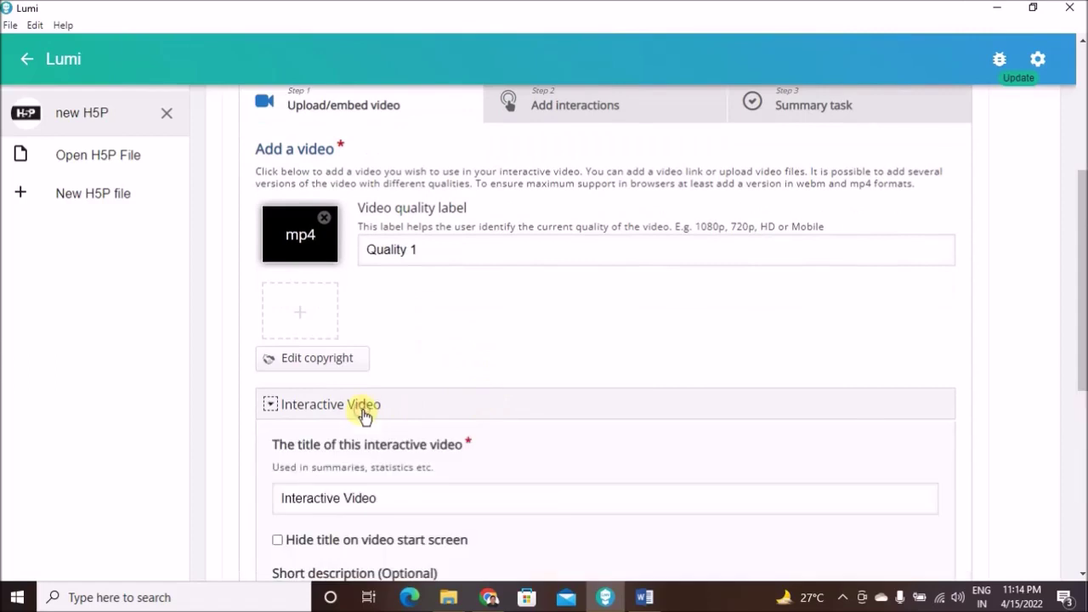
scroll(551, 459, down, 1)
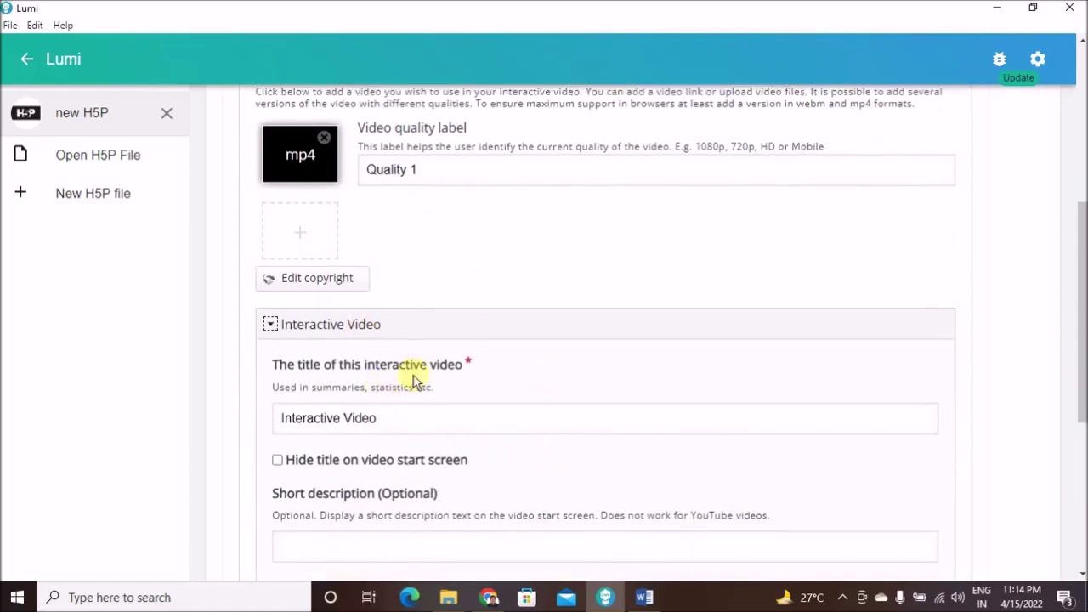
scroll(464, 443, down, 2)
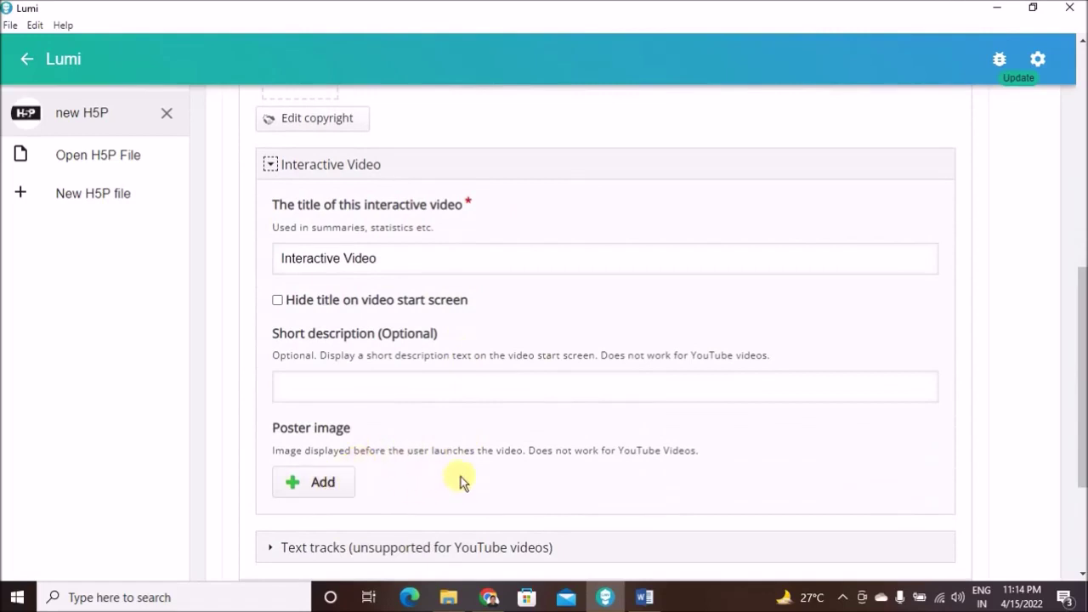
Set the content title to "Interactive video of What is Economics Problem ?"
scroll(462, 482, up, 3)
scroll(462, 482, up, 3)
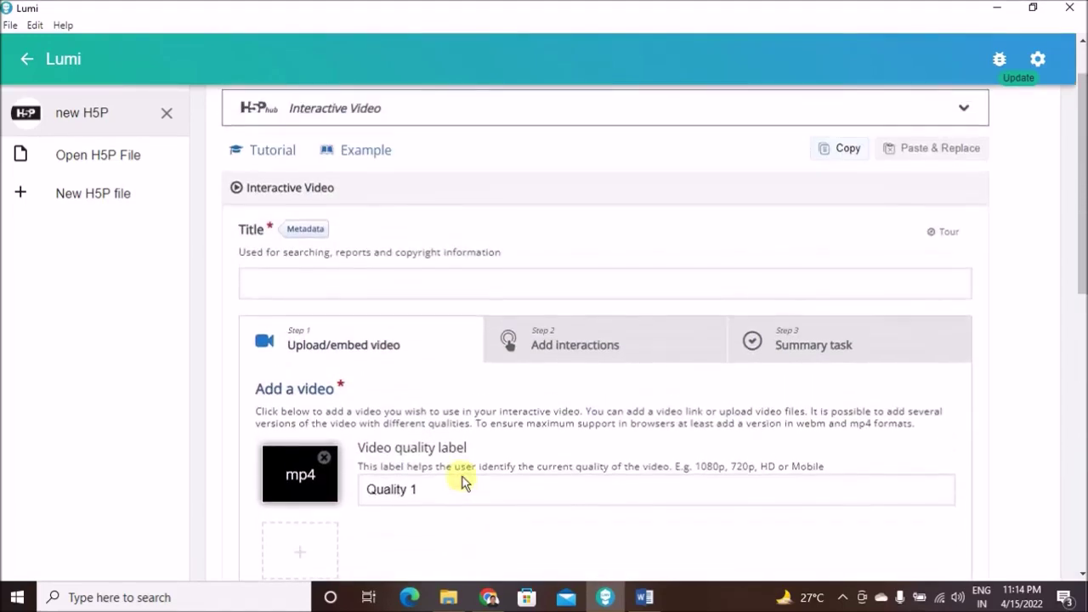
click(421, 291)
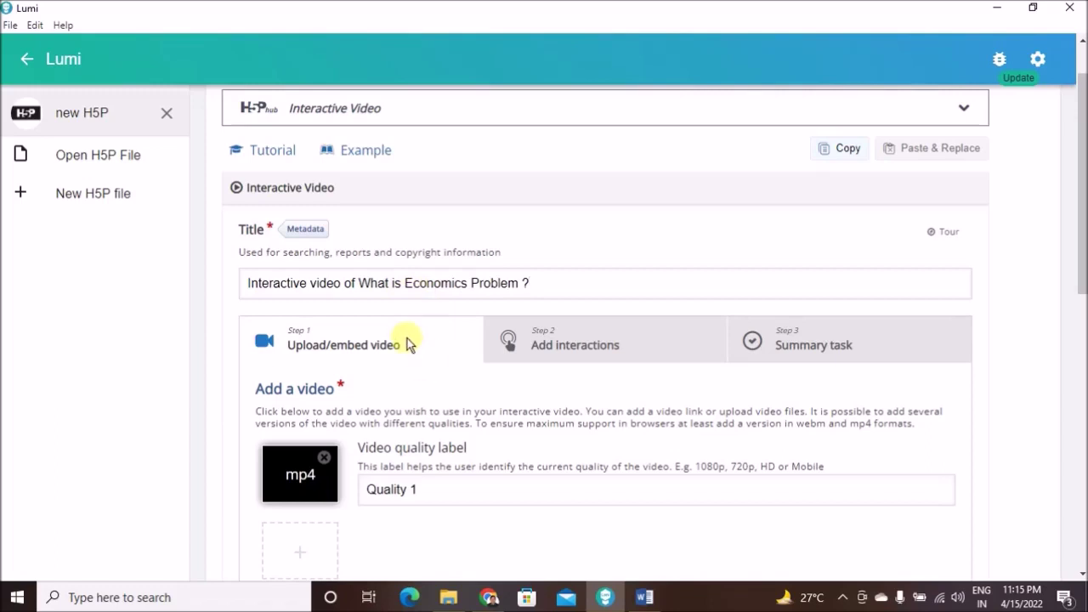
Expand the behavioural settings and enable Auto-play video
scroll(461, 347, down, 1)
scroll(426, 341, down, 3)
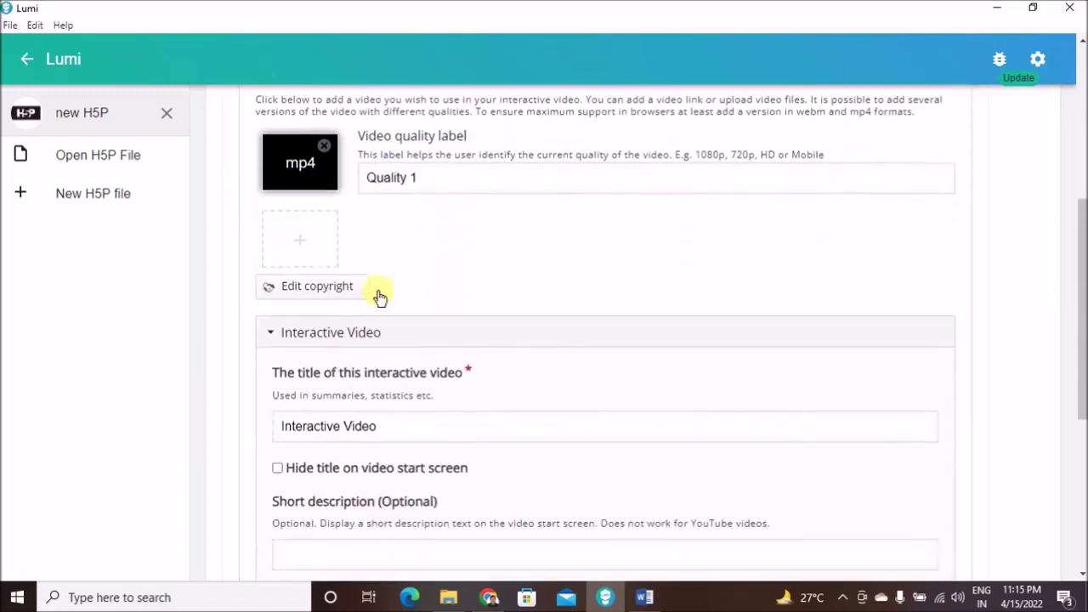
scroll(417, 315, down, 4)
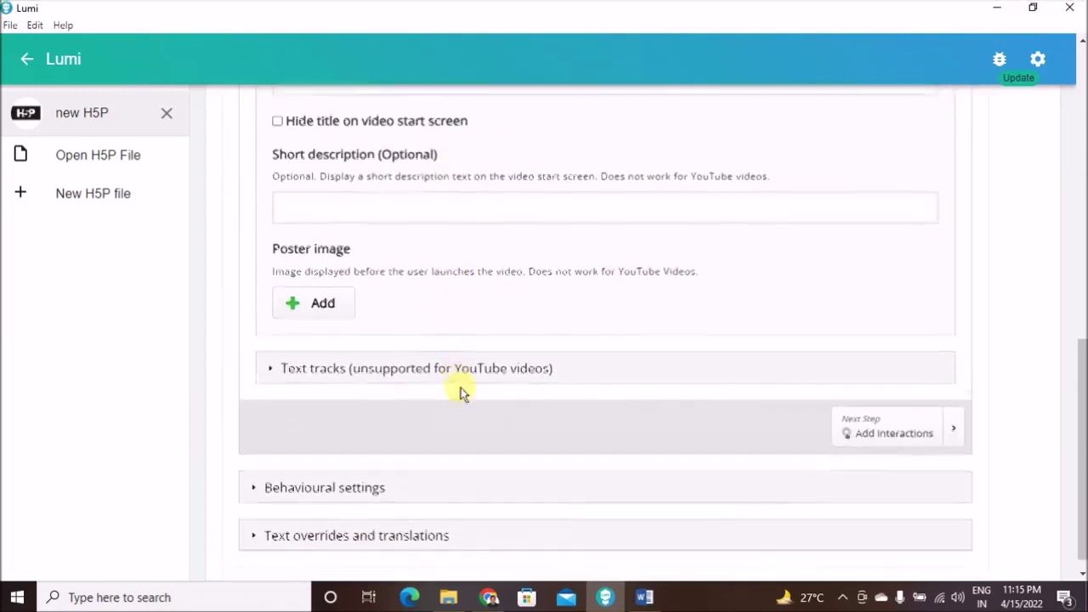
scroll(462, 393, down, 1)
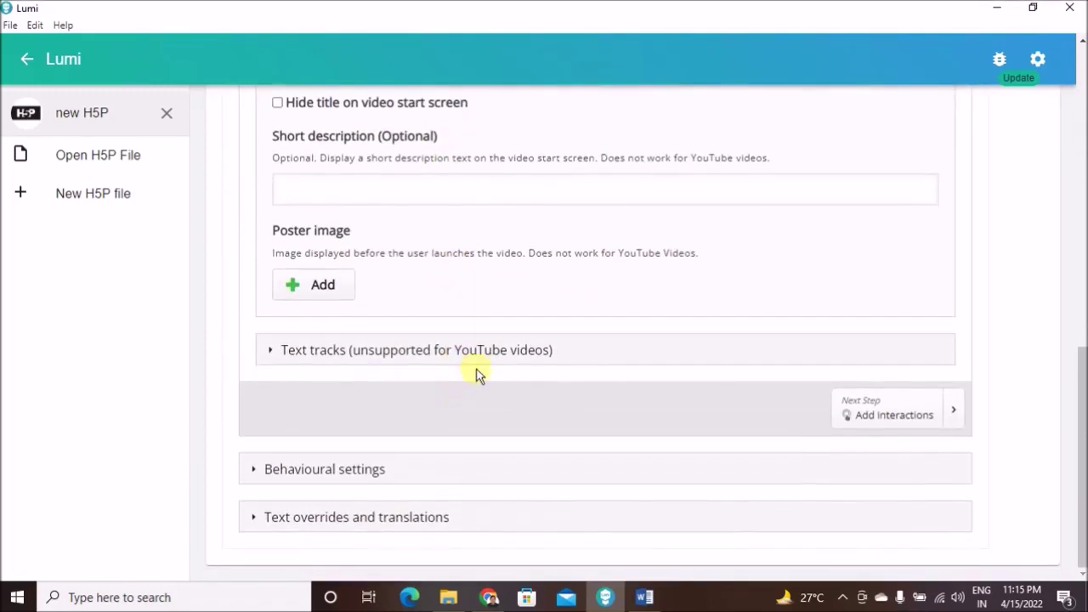
click(355, 475)
scroll(517, 418, down, 3)
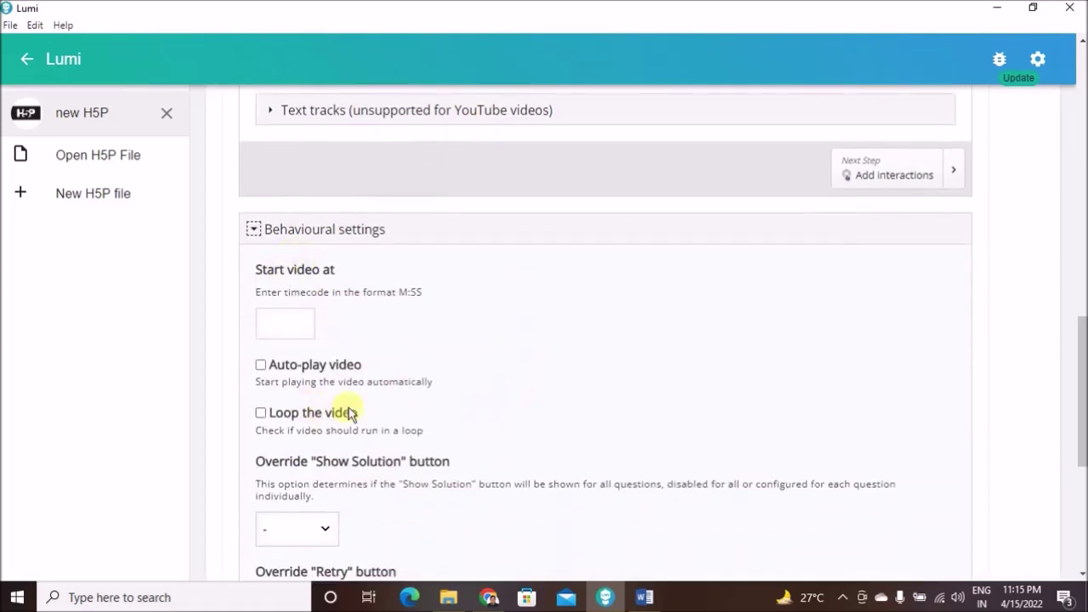
click(260, 366)
Examine the remaining behavioural settings, including the Show Solution and Retry overrides, rewinding, skipping and sound options
scroll(405, 426, down, 3)
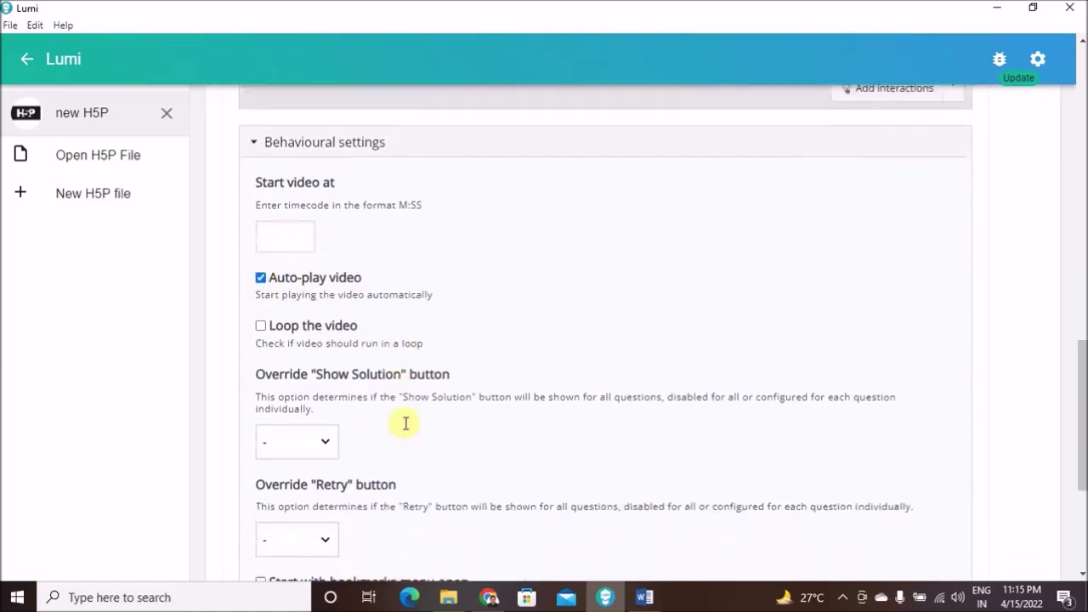
scroll(407, 427, down, 2)
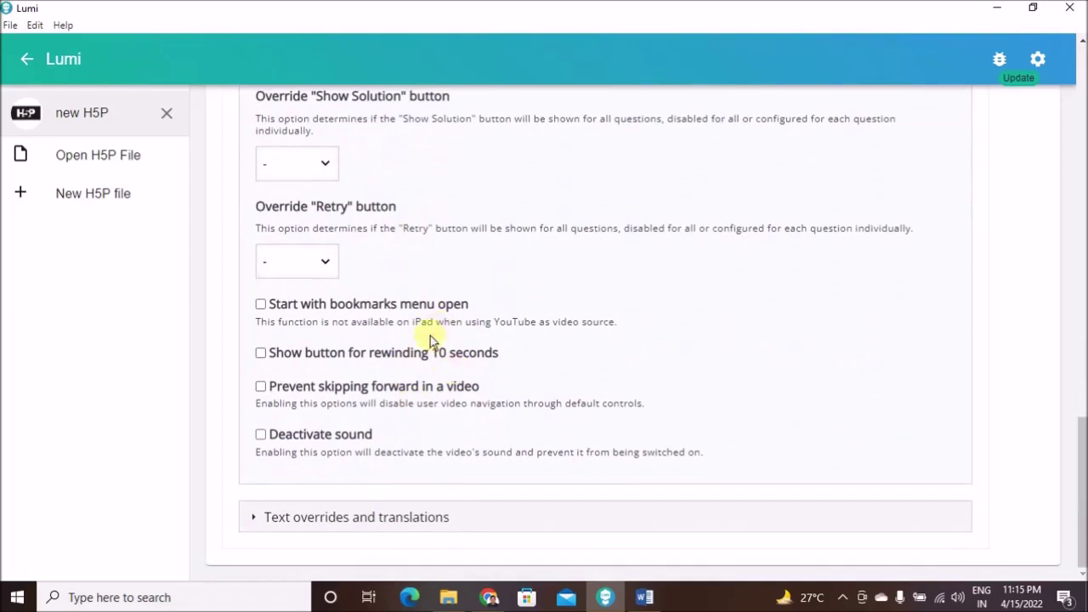
scroll(438, 338, up, 5)
scroll(438, 338, down, 3)
scroll(518, 352, down, 2)
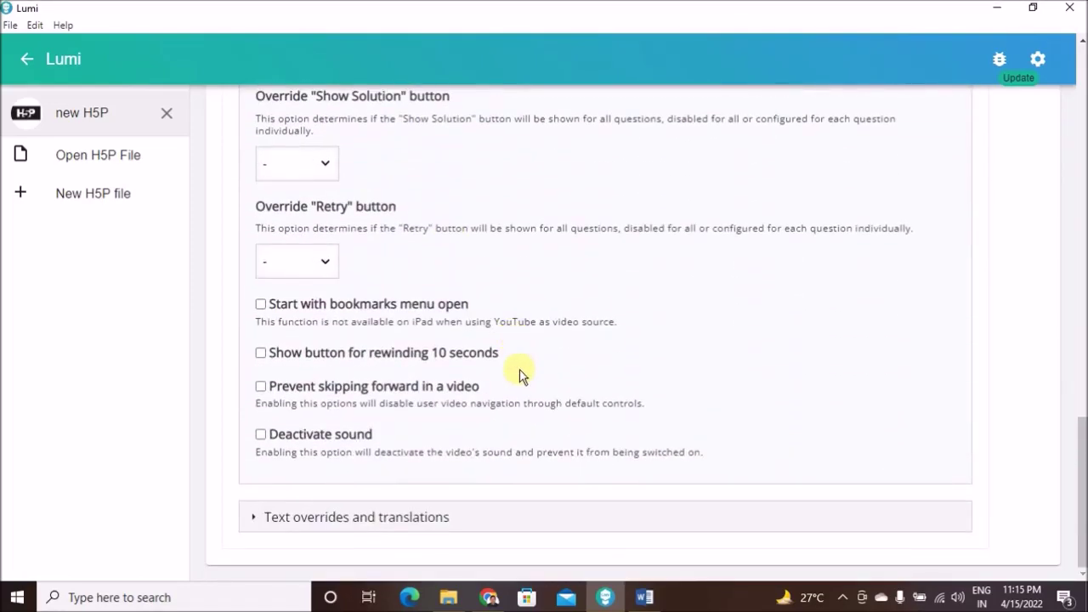
Preview the interactive video, pause its playback and return to editing the content
scroll(518, 365, up, 10)
scroll(521, 376, up, 5)
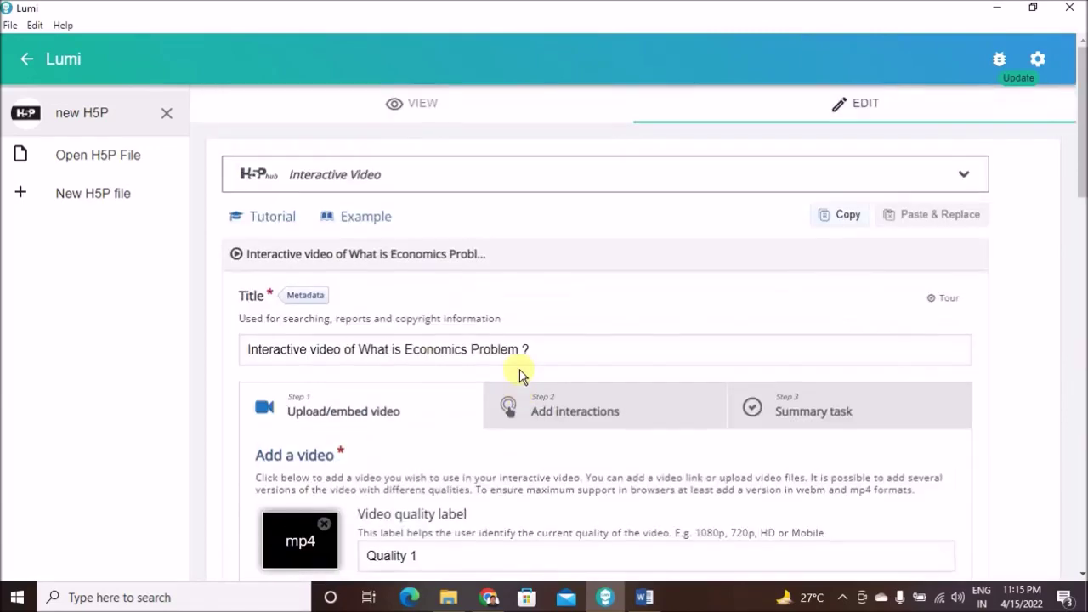
click(420, 109)
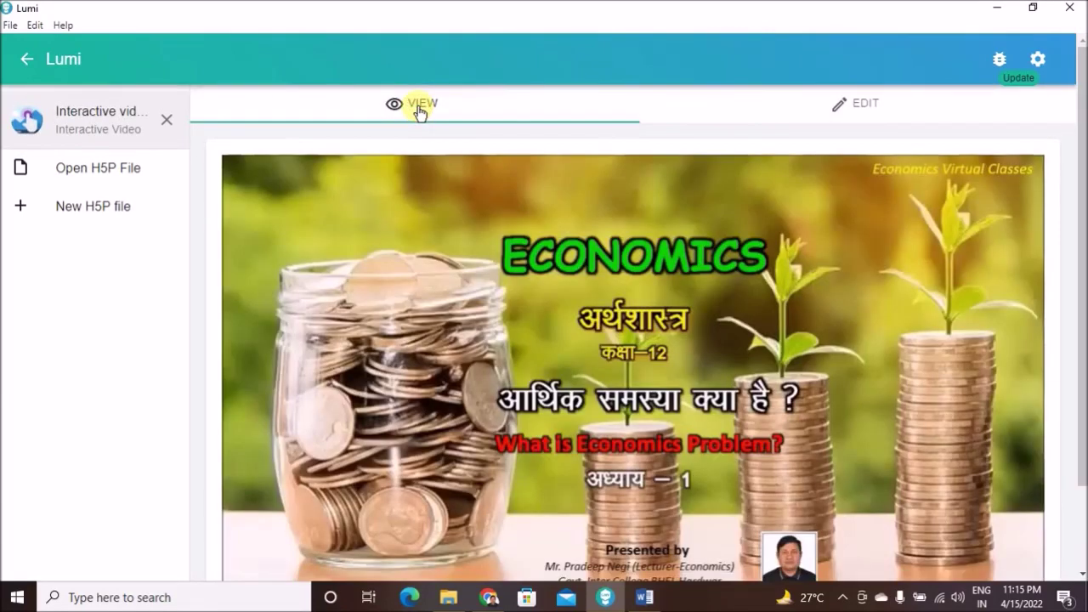
scroll(605, 359, down, 1)
click(605, 359)
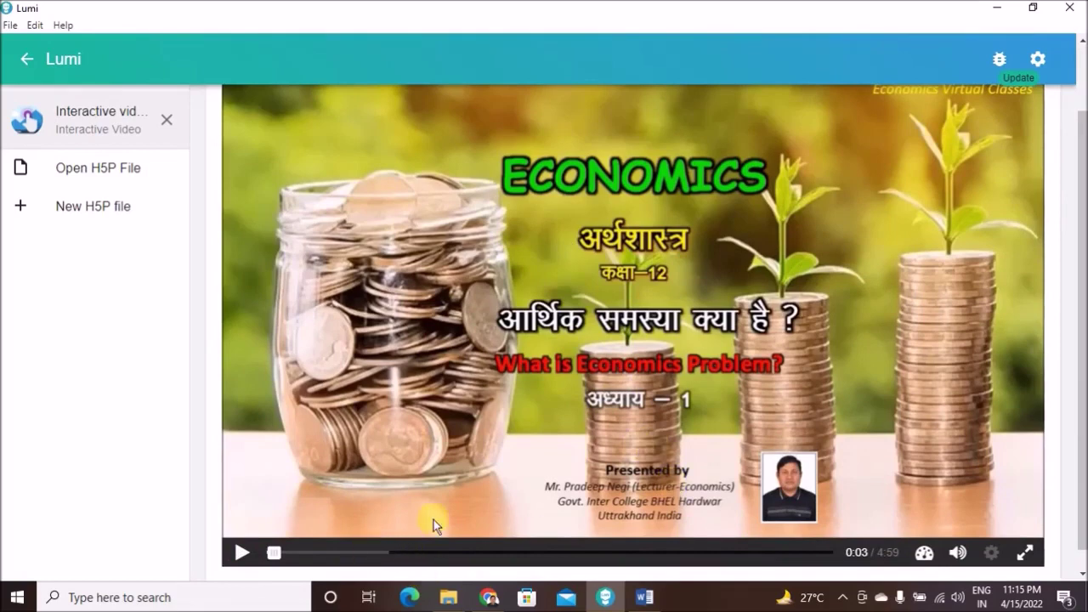
scroll(630, 270, up, 2)
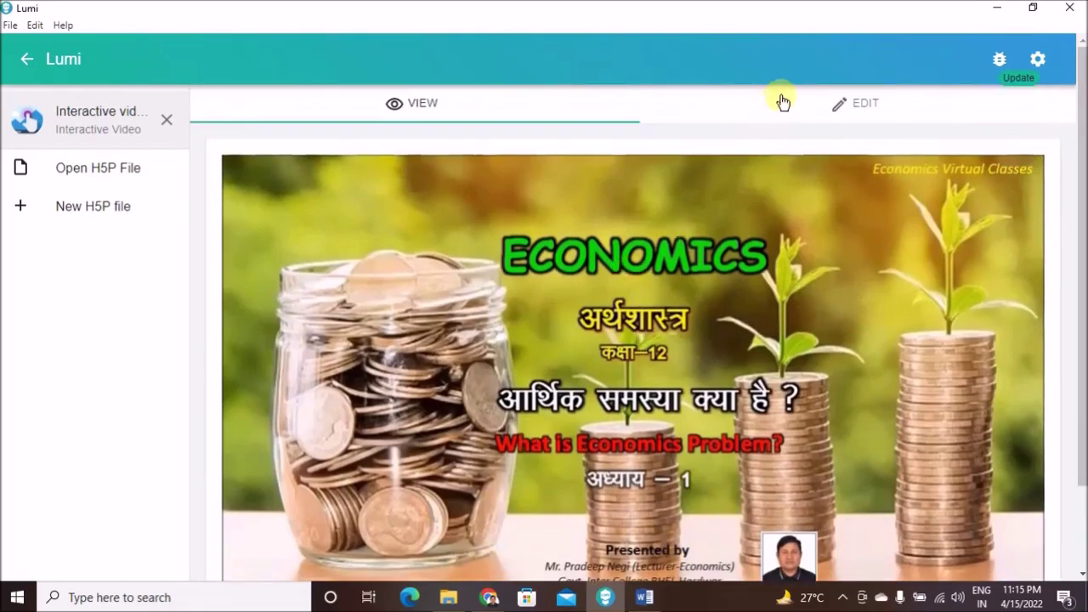
click(873, 106)
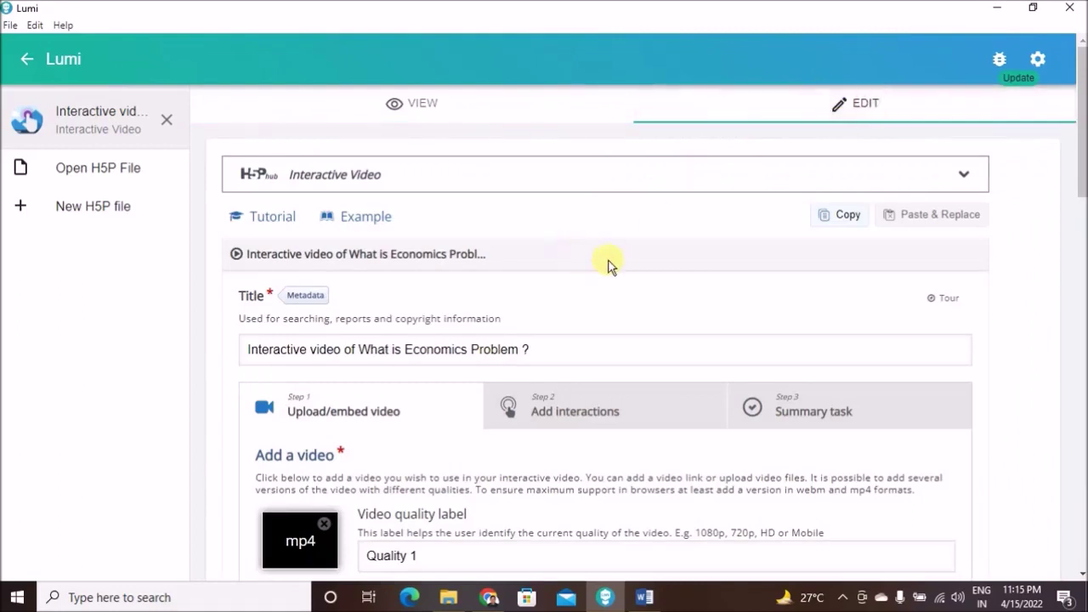
Go to the Add interactions stage of the interactive video and dismiss the guidance on adding interactions
scroll(621, 306, down, 2)
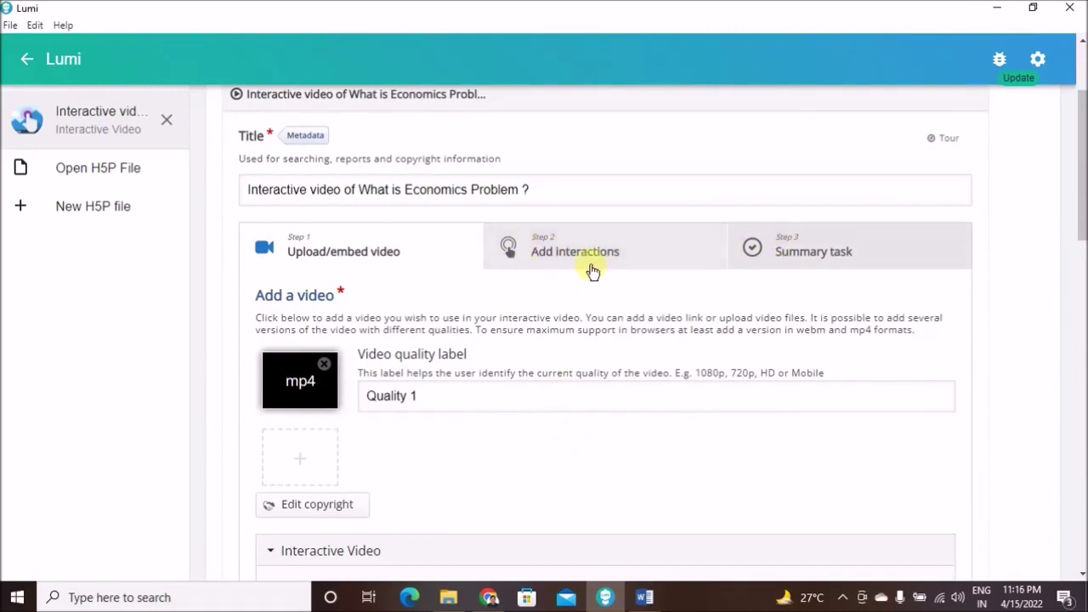
click(539, 253)
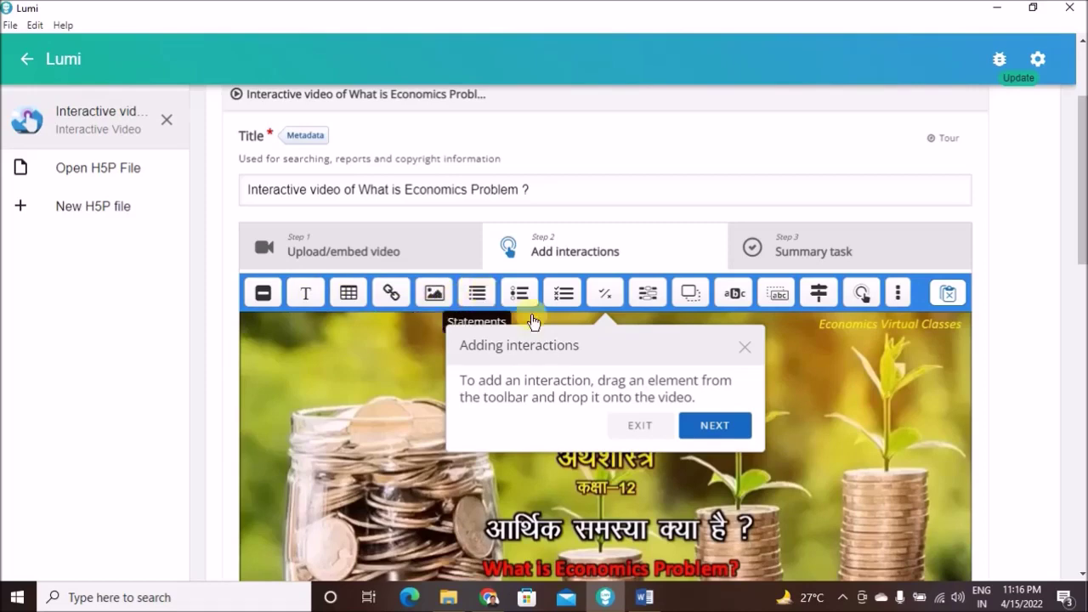
click(745, 347)
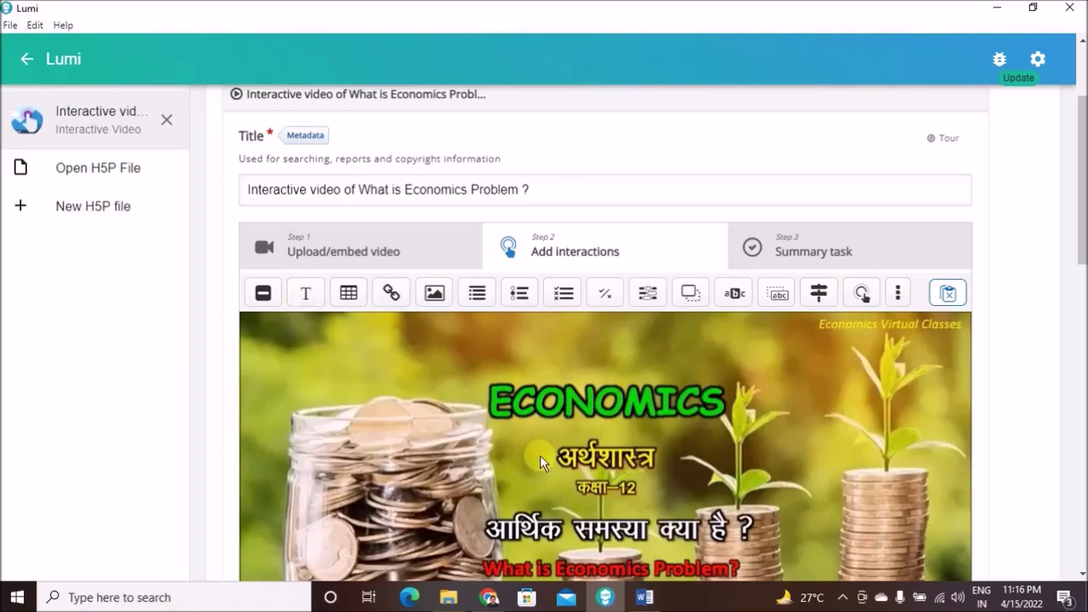
Move the video to about 0:21, pause it and resume playback
scroll(540, 455, down, 3)
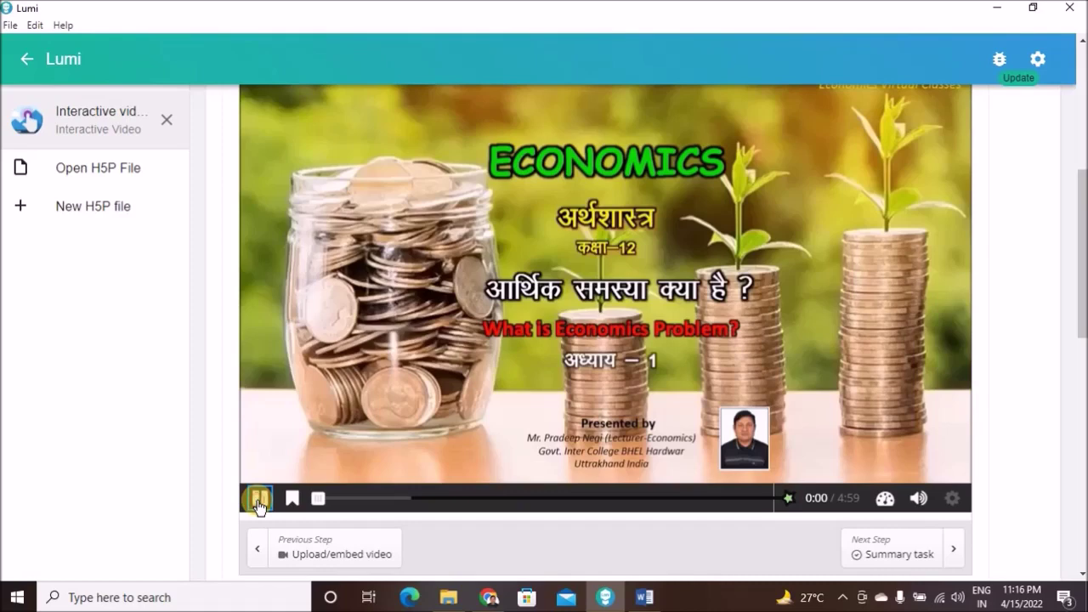
drag(322, 505, 349, 502)
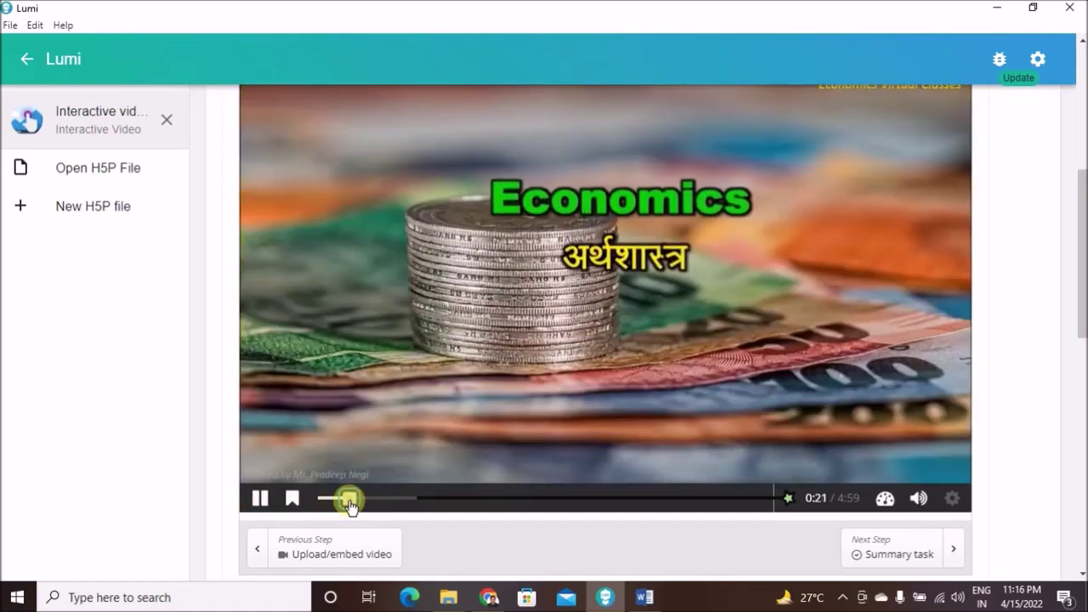
click(263, 502)
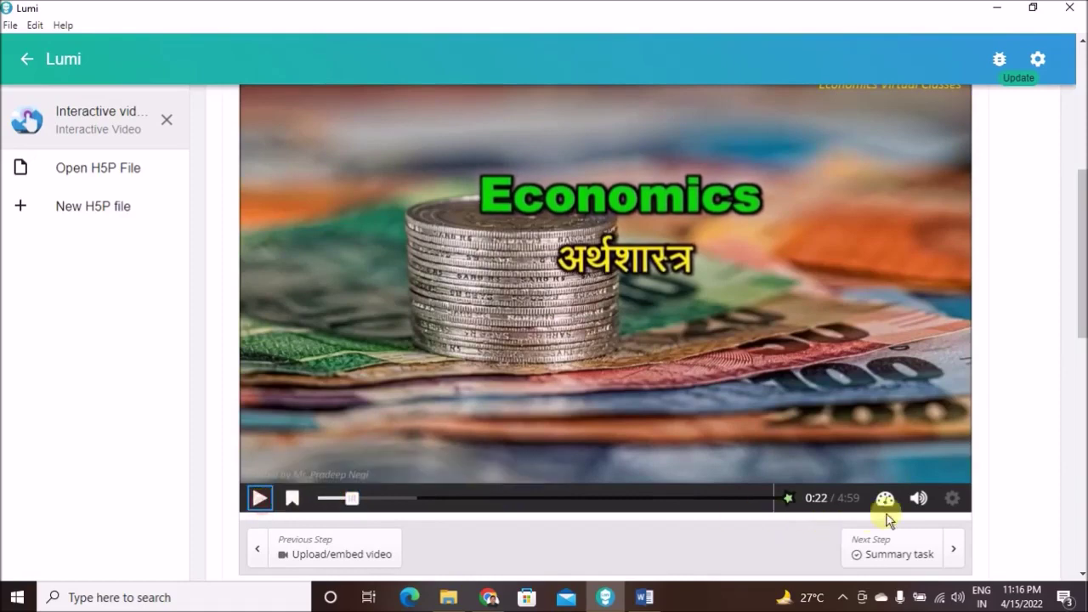
click(918, 502)
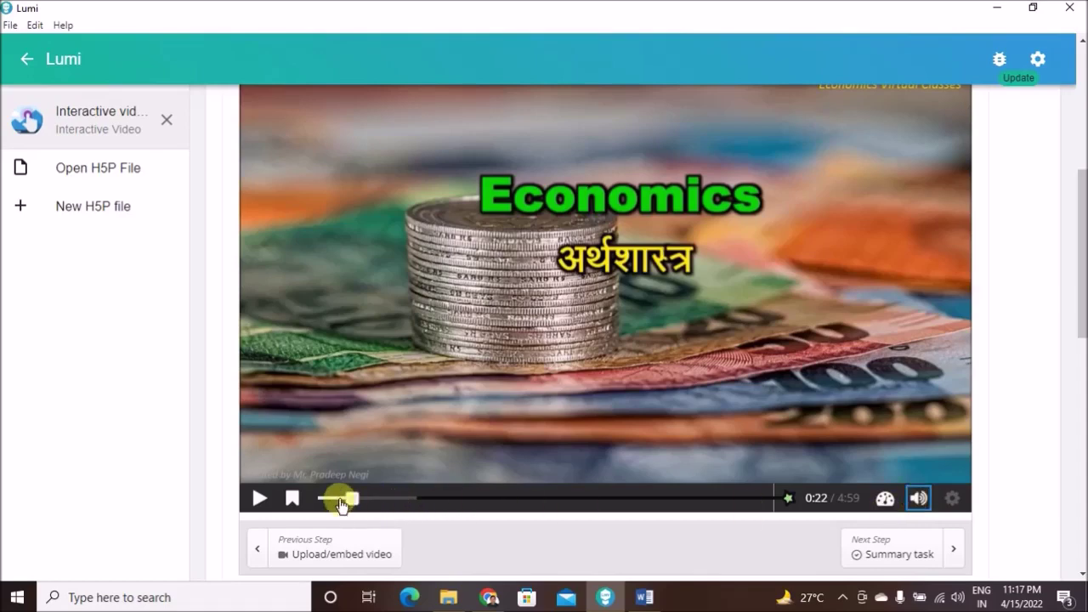
click(261, 499)
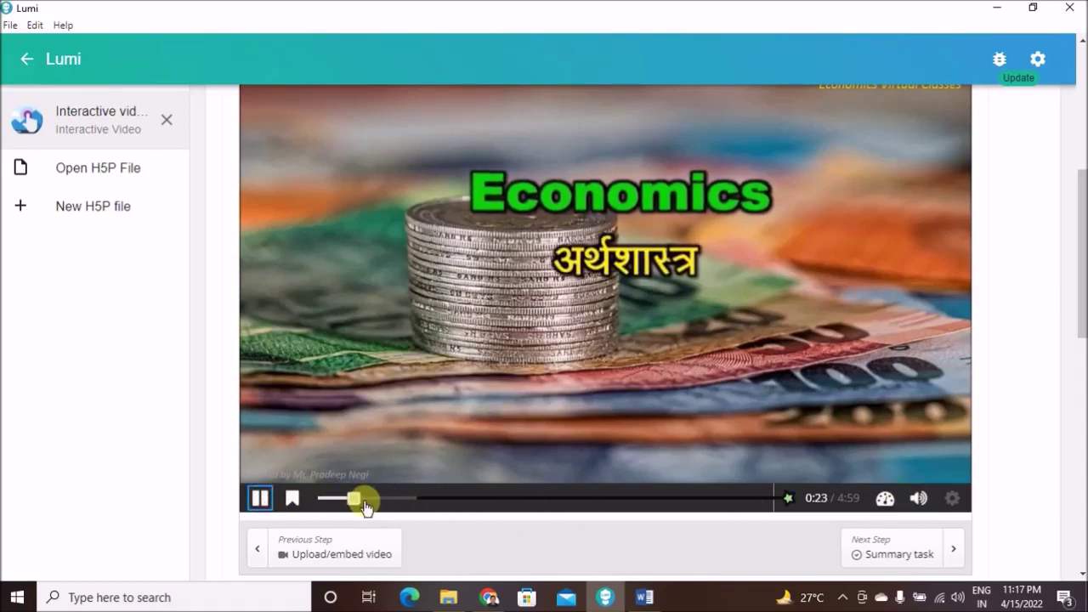
Lower the system volume all the way down to silence the playing video
key(XF86AudioLowerVolume)
key(XF86AudioLowerVolume)
key(XF86AudioLowerVolume)
key(XF86AudioLowerVolume)
key(XF86AudioLowerVolume)
key(XF86AudioLowerVolume)
key(XF86AudioLowerVolume)
key(XF86AudioLowerVolume)
key(XF86AudioLowerVolume)
key(XF86AudioLowerVolume)
key(XF86AudioLowerVolume)
key(XF86AudioLowerVolume)
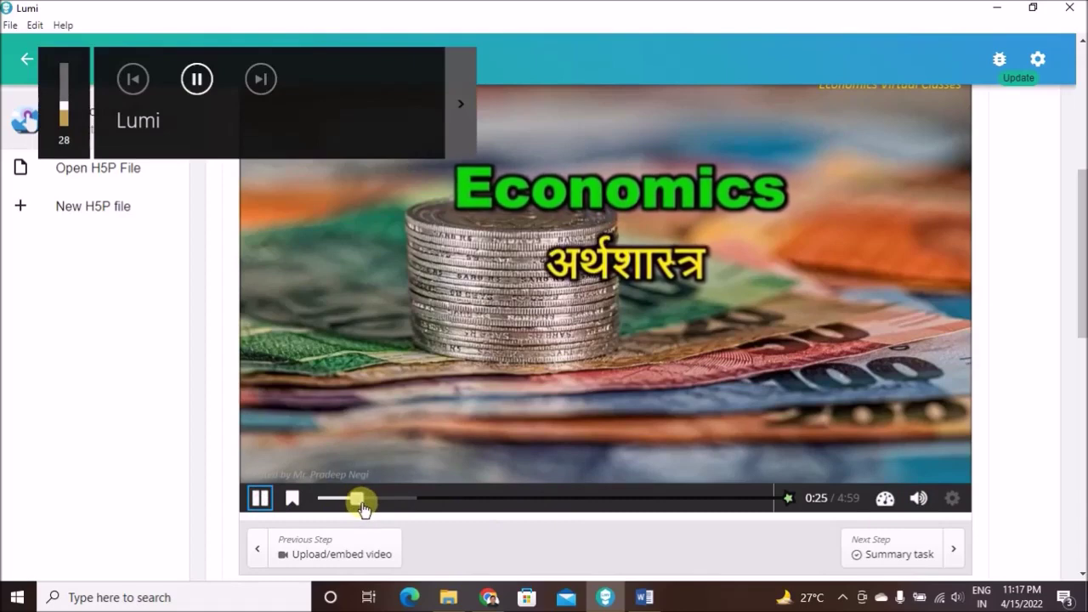
key(XF86AudioLowerVolume)
key(XF86AudioLowerVolume)
key(XF86AudioLowerVolume)
key(XF86AudioLowerVolume)
key(XF86AudioLowerVolume)
key(XF86AudioLowerVolume)
key(XF86AudioLowerVolume)
key(XF86AudioLowerVolume)
Pause the video at 0:54 and add a Multiple Choice interaction at that point
drag(360, 502, 398, 501)
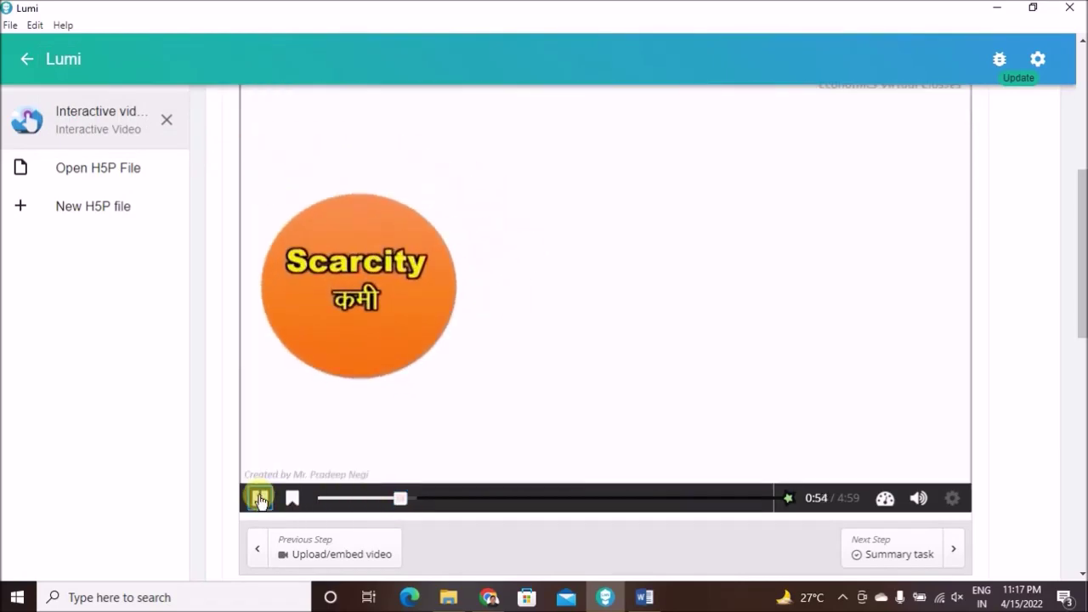
click(259, 500)
scroll(453, 430, up, 1)
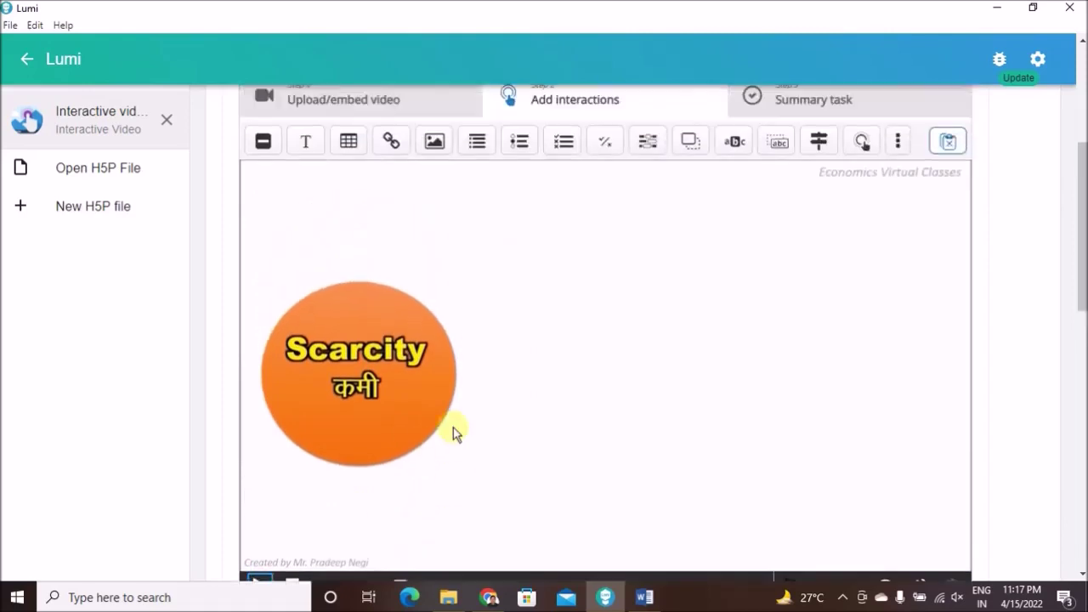
scroll(454, 430, up, 1)
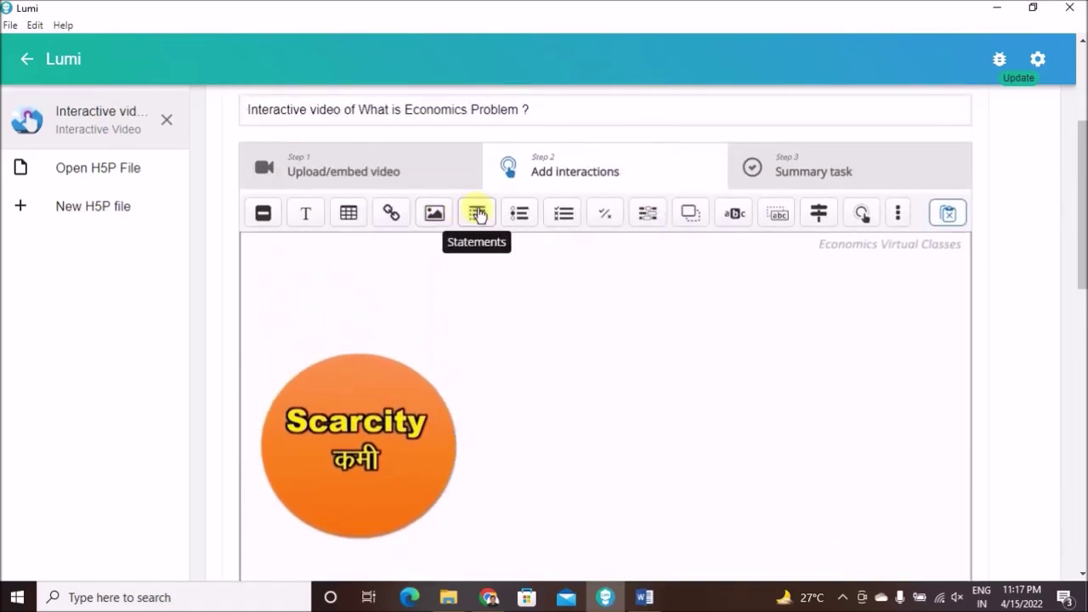
click(561, 217)
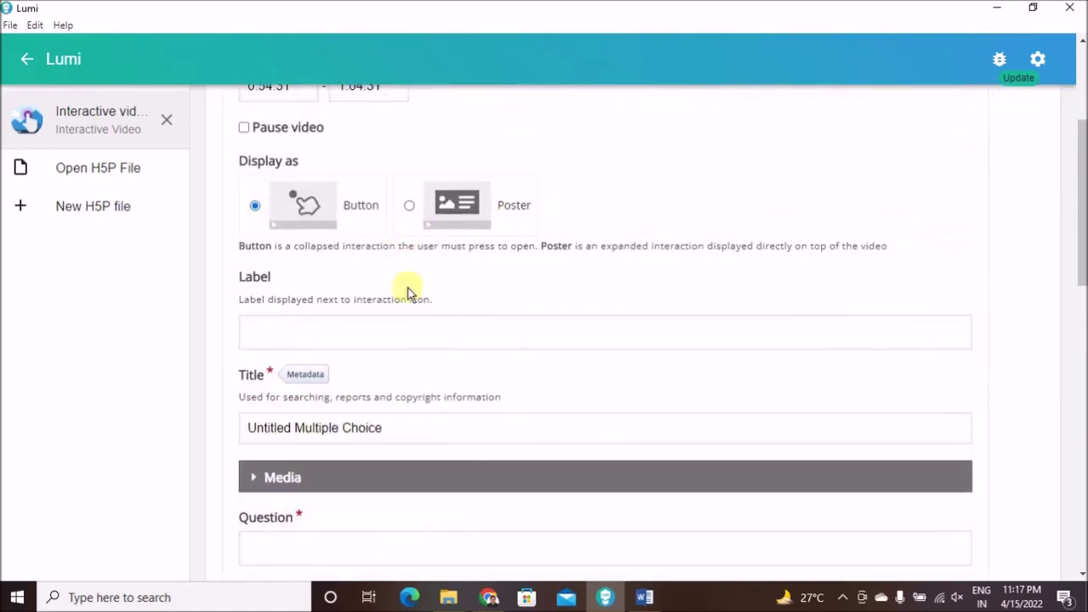
Copy the question "1 अर्थशास्त्र किसका अध्ययन करता है ?" from the Word document into the Multiple Choice interaction's Question field in Lumi
scroll(389, 369, down, 3)
scroll(404, 387, down, 2)
scroll(406, 387, up, 2)
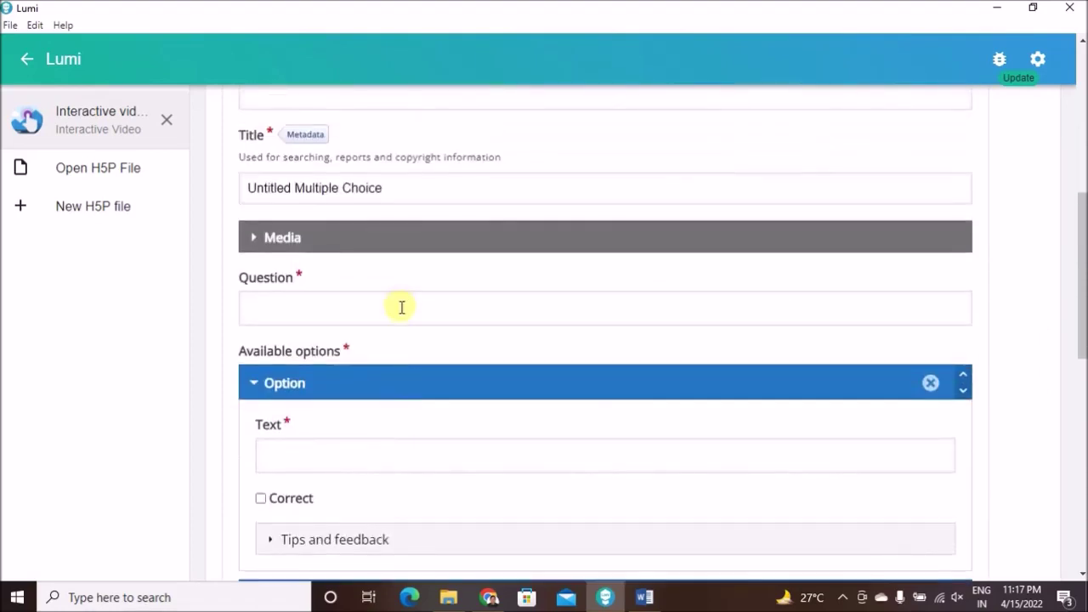
click(400, 308)
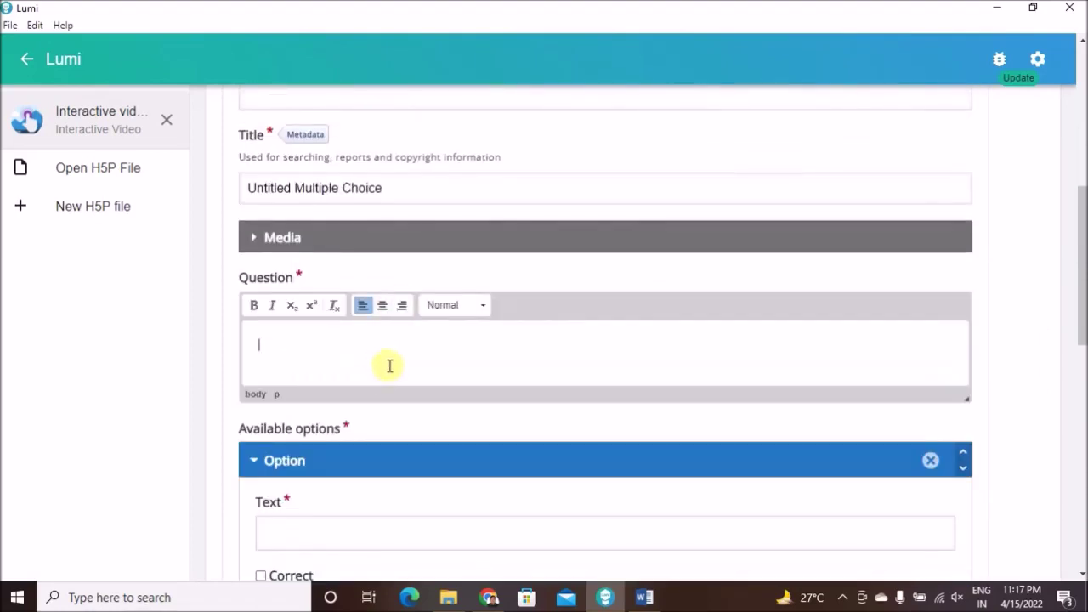
click(645, 597)
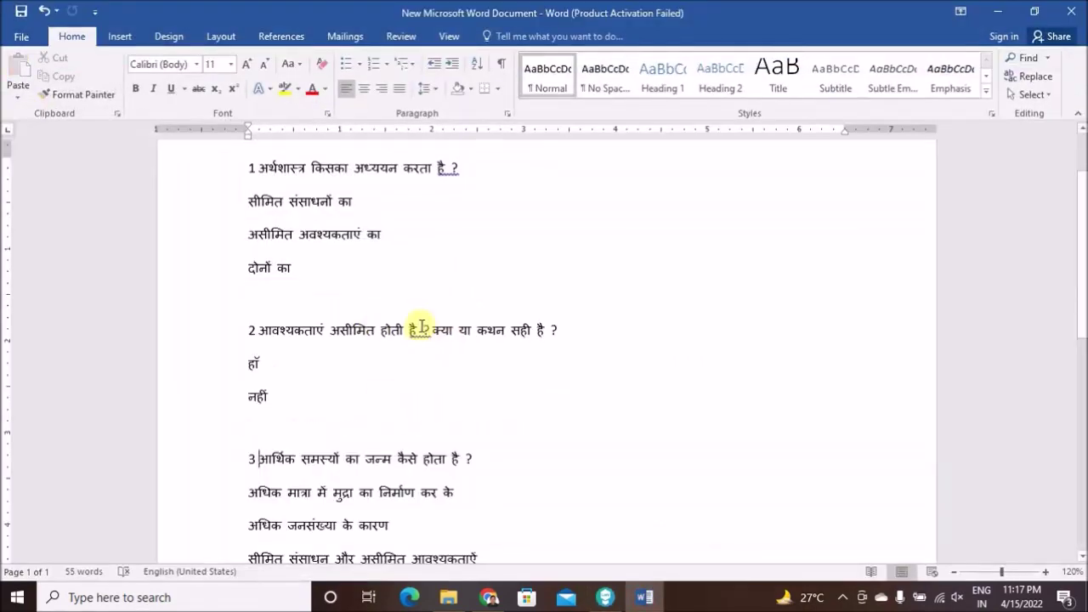
scroll(418, 329, up, 1)
drag(246, 216, 494, 219)
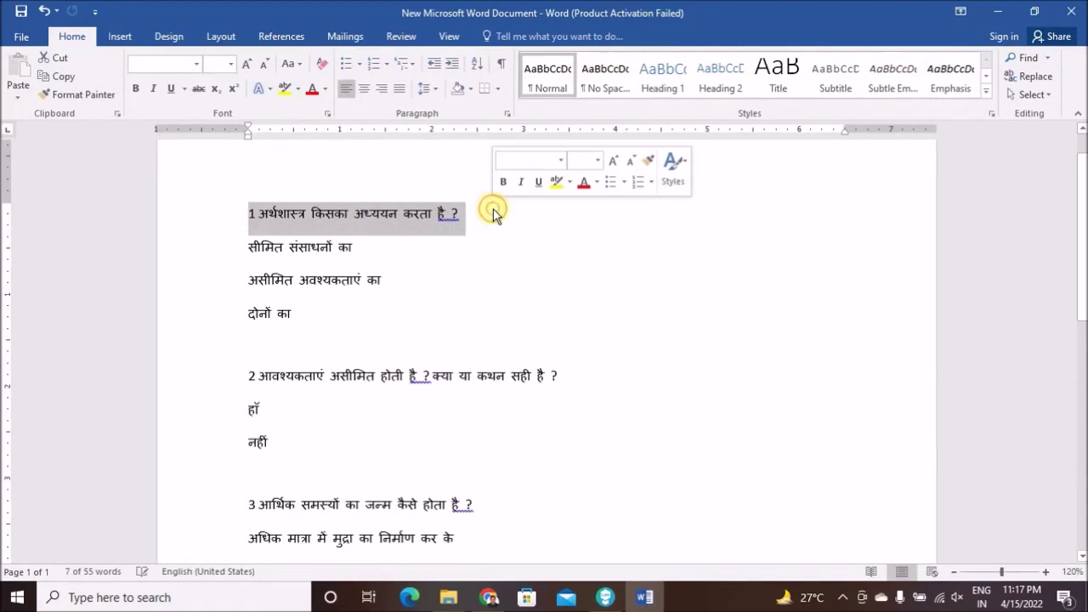
key(ctrl+c)
click(605, 597)
click(434, 352)
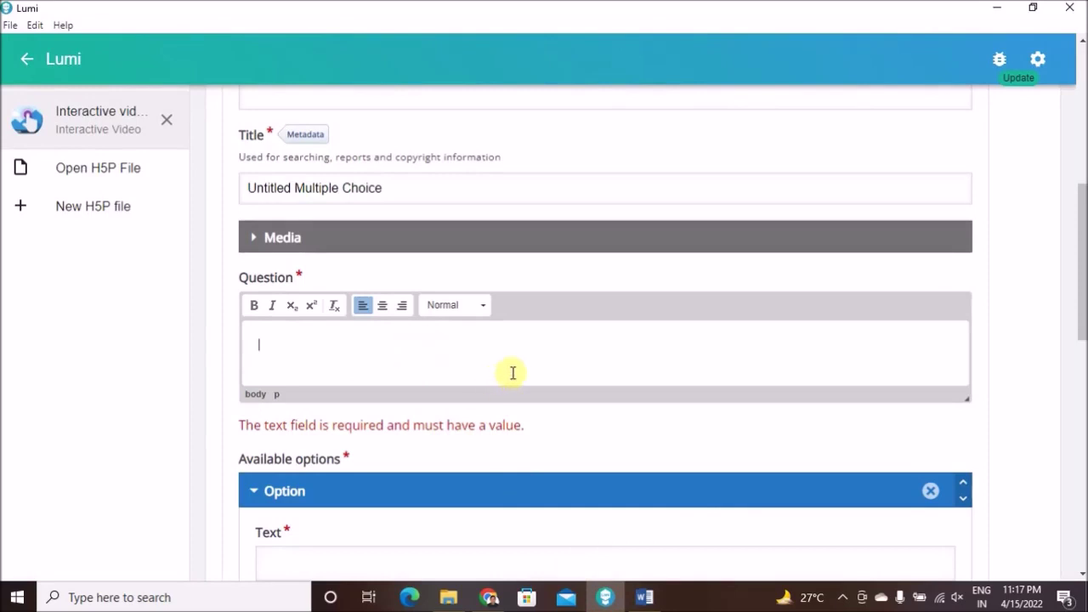
key(ctrl+v)
key(ctrl+v)
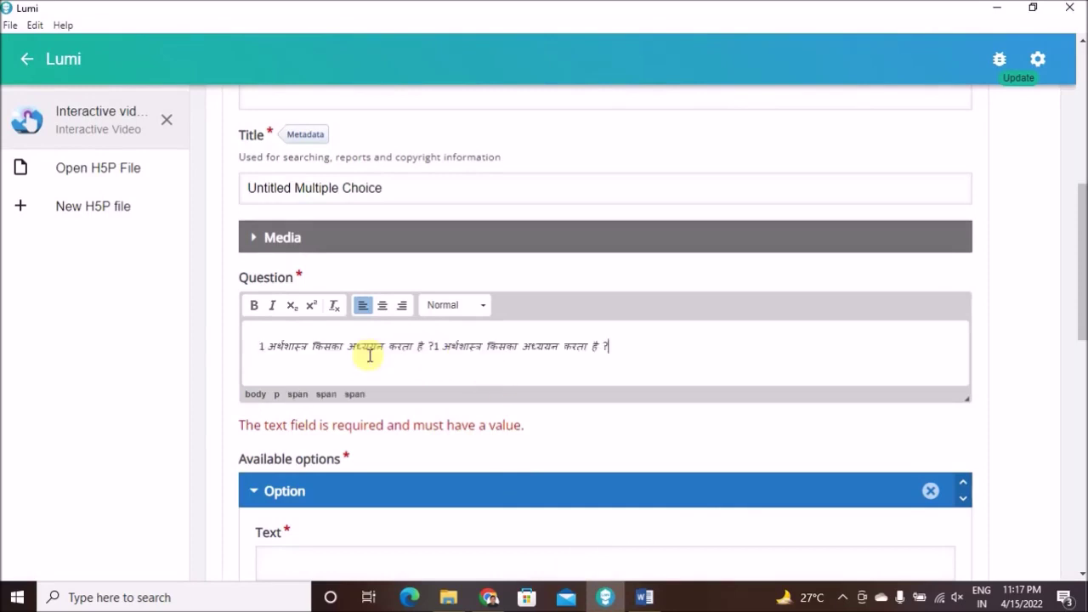
Delete the duplicated question text and make the remaining question bold
double_click(605, 346)
drag(571, 349, 433, 351)
key(BackSpace)
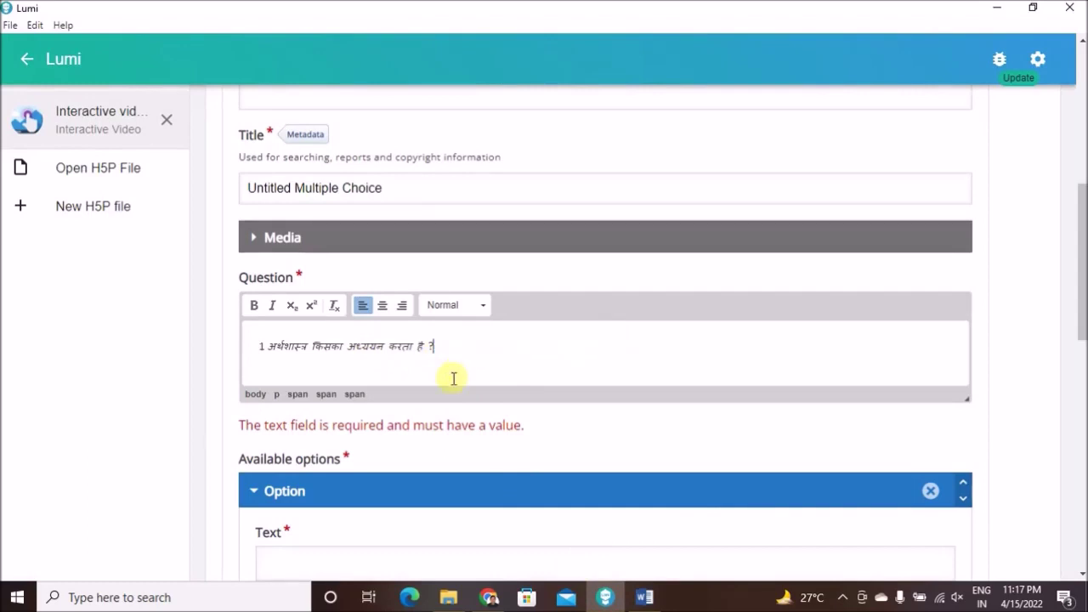
drag(443, 346, 243, 347)
click(254, 307)
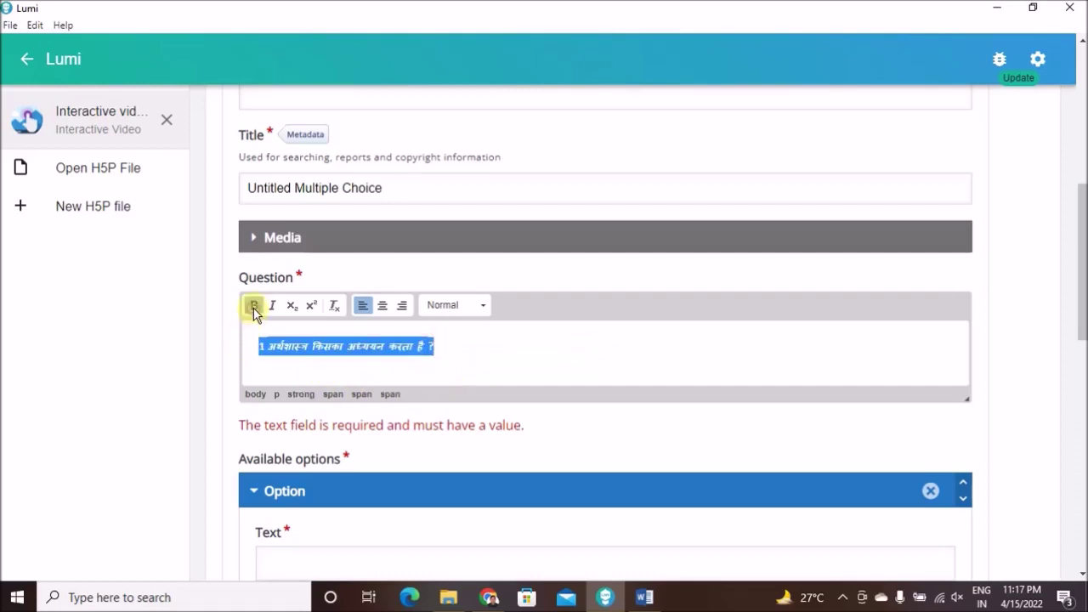
Copy the answer "सीमित संसाधनों का" from the Word document into the first option's text in Lumi
scroll(429, 425, down, 1)
scroll(414, 461, down, 3)
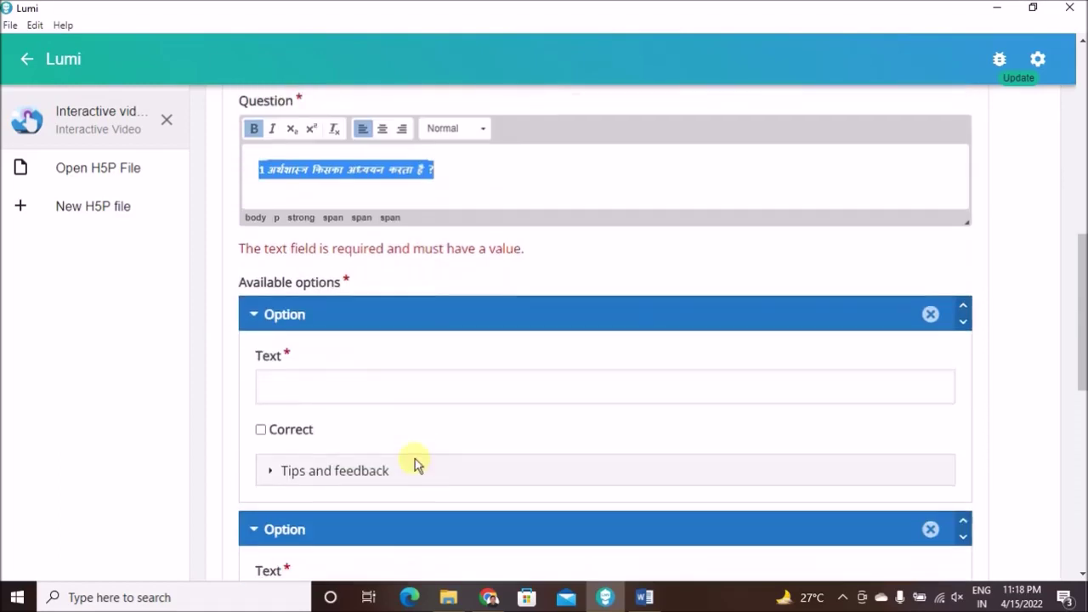
scroll(416, 454, up, 1)
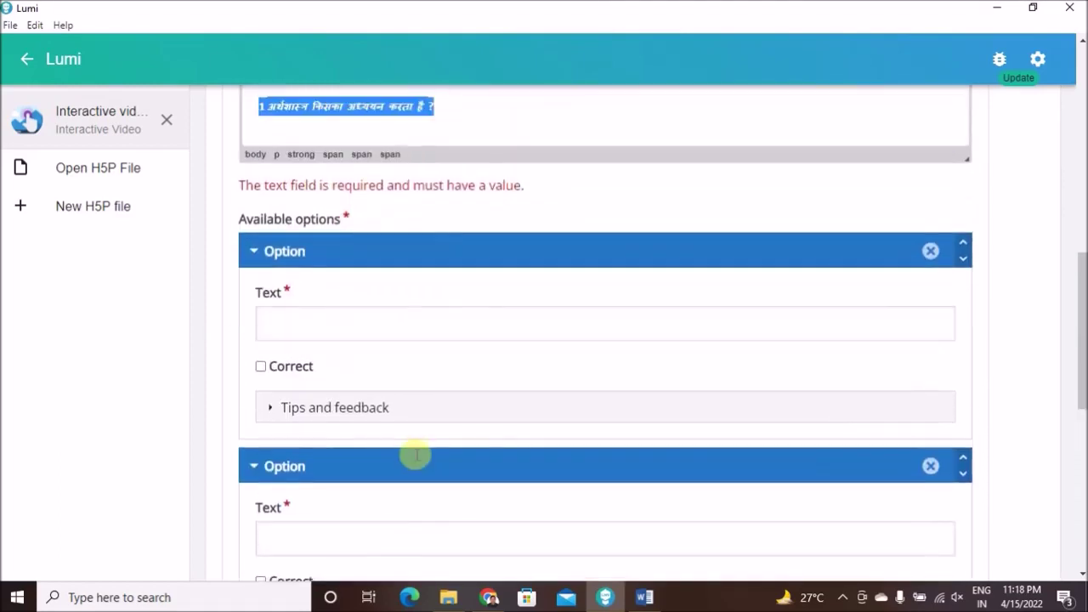
click(416, 318)
scroll(415, 321, down, 1)
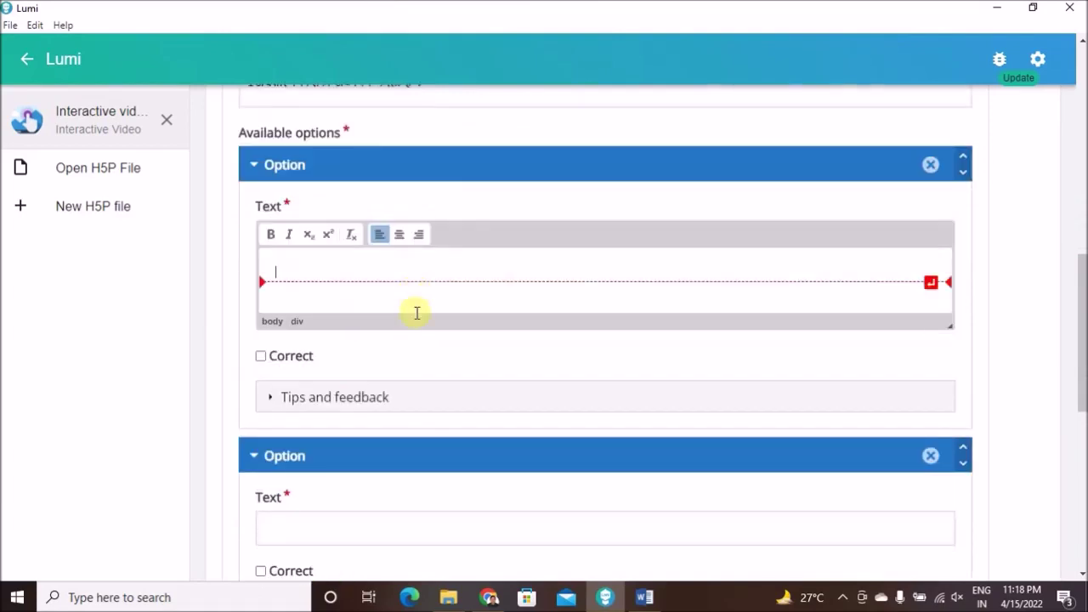
scroll(417, 518, down, 1)
scroll(403, 482, up, 1)
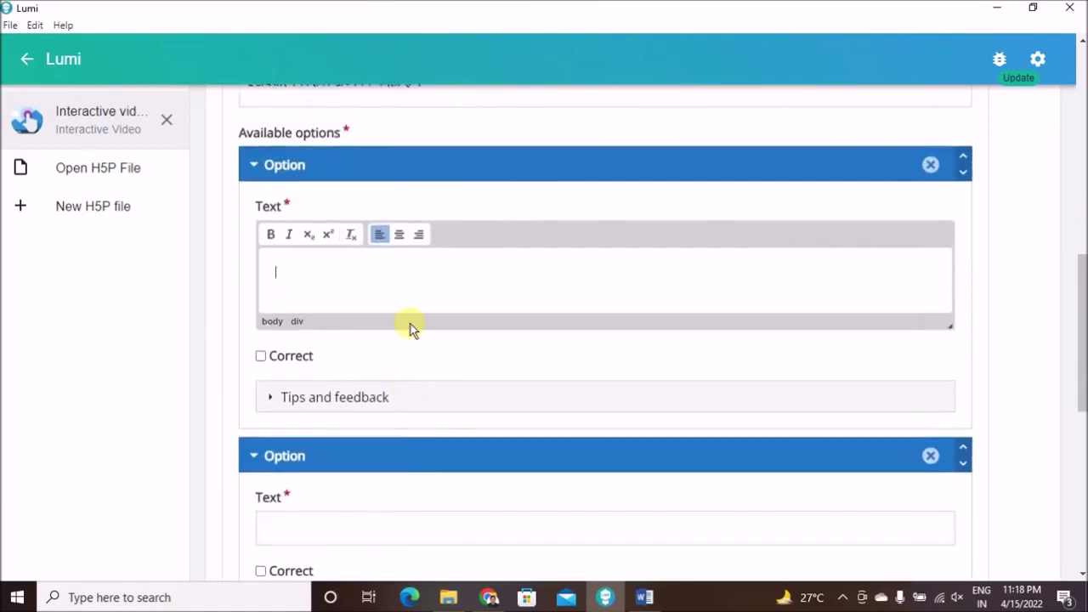
click(645, 597)
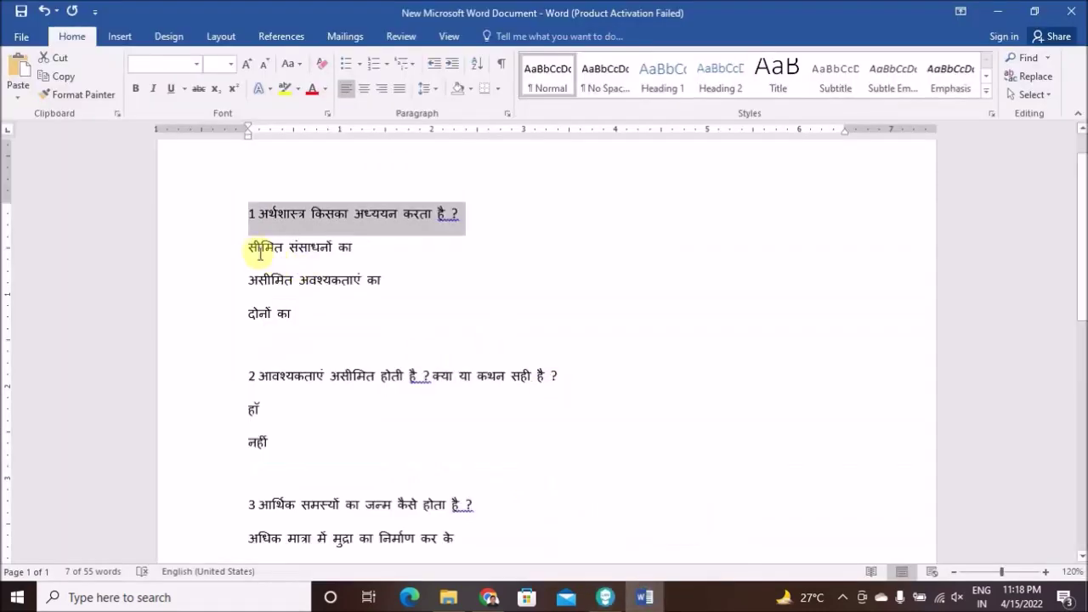
drag(248, 249, 367, 250)
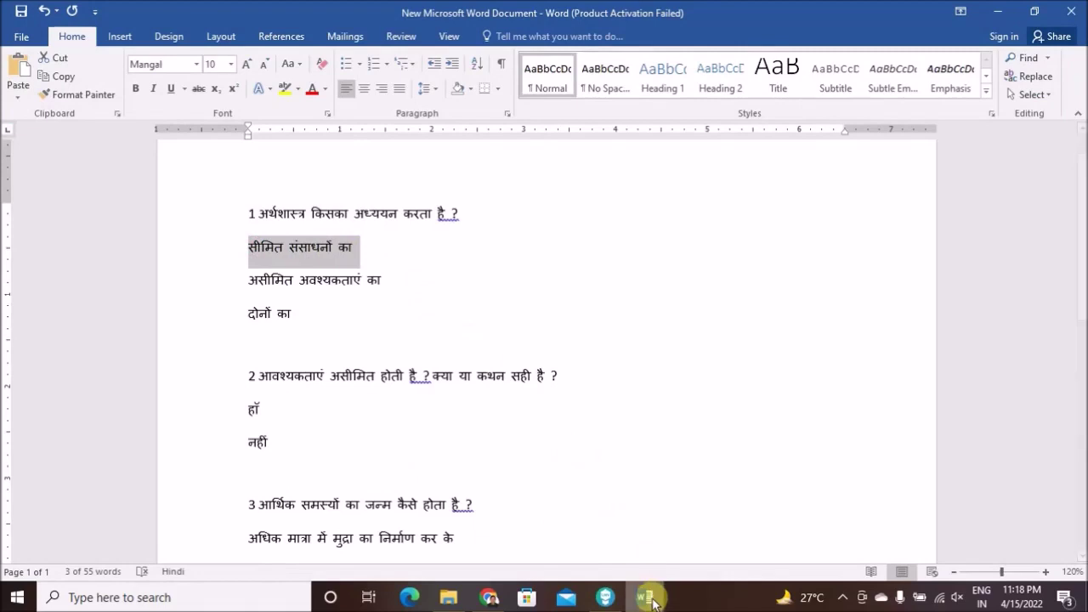
click(606, 597)
click(379, 292)
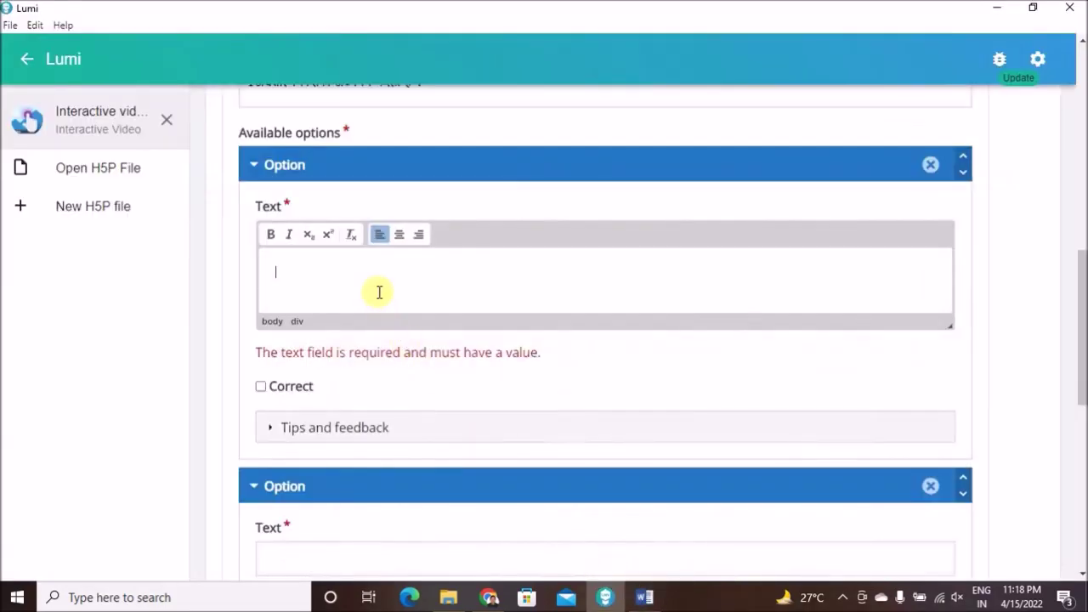
key(ctrl+v)
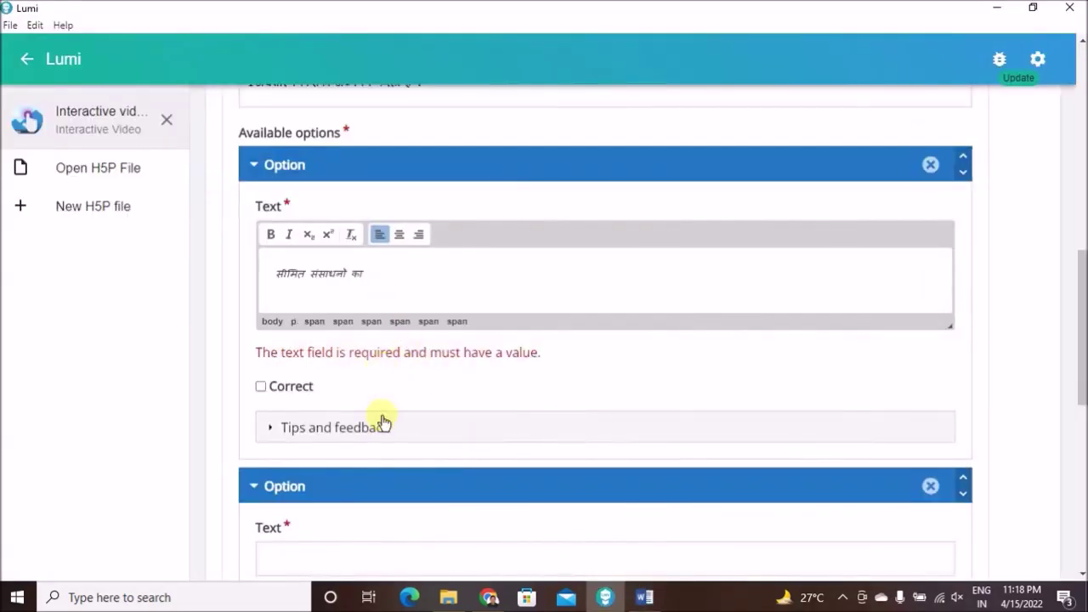
Copy the answer "असीमित अवश्यकताएं का" from the Word document into the second option's text in Lumi
scroll(425, 430, down, 1)
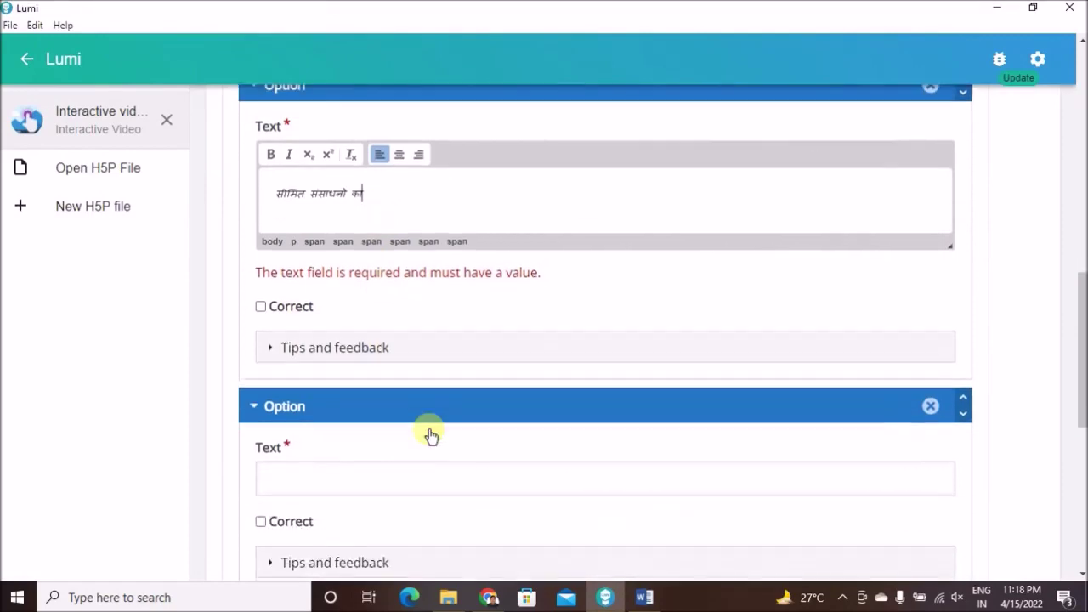
click(416, 488)
click(657, 599)
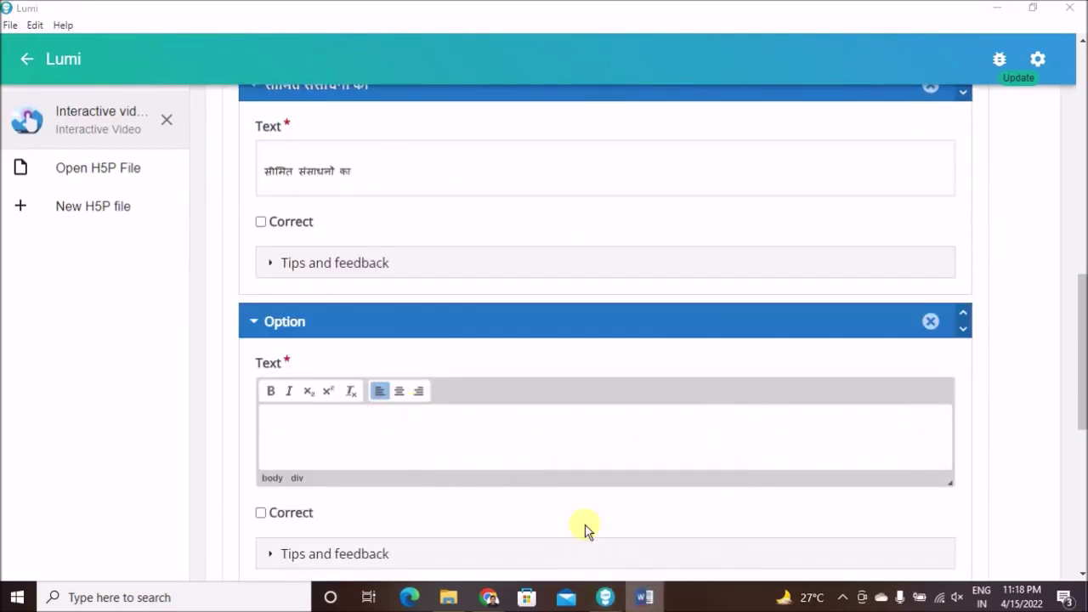
drag(276, 284, 406, 275)
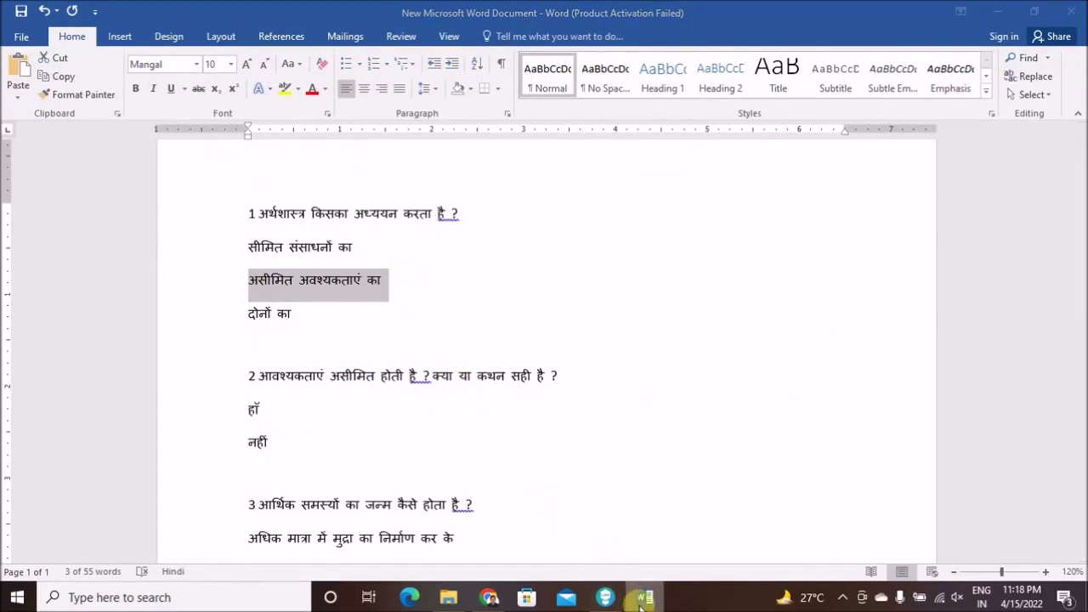
click(605, 598)
key(ctrl+v)
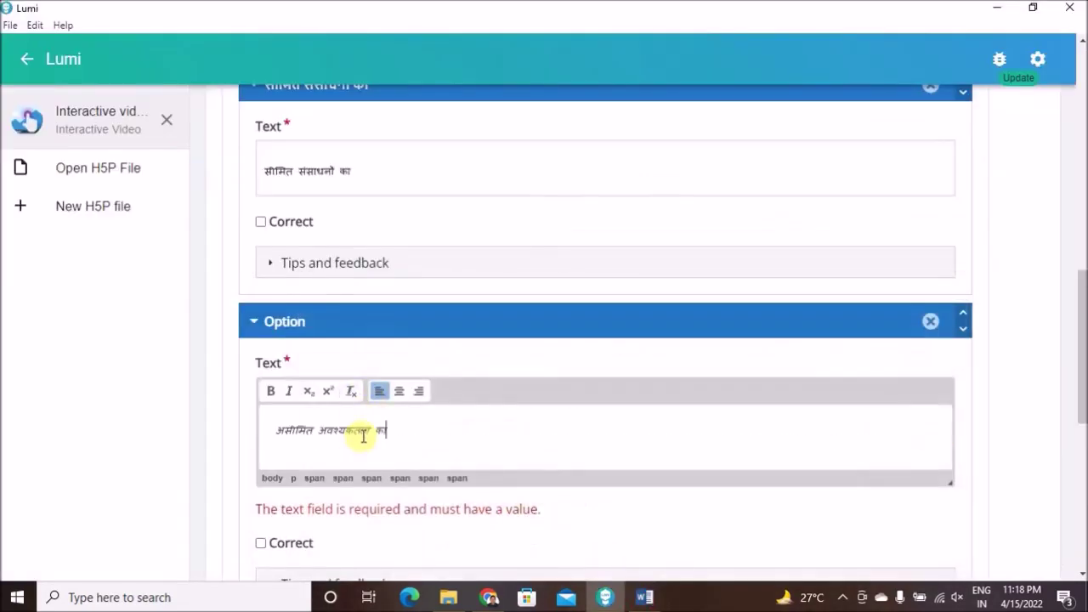
Add a third answer option to the multiple choice question
scroll(432, 494, down, 2)
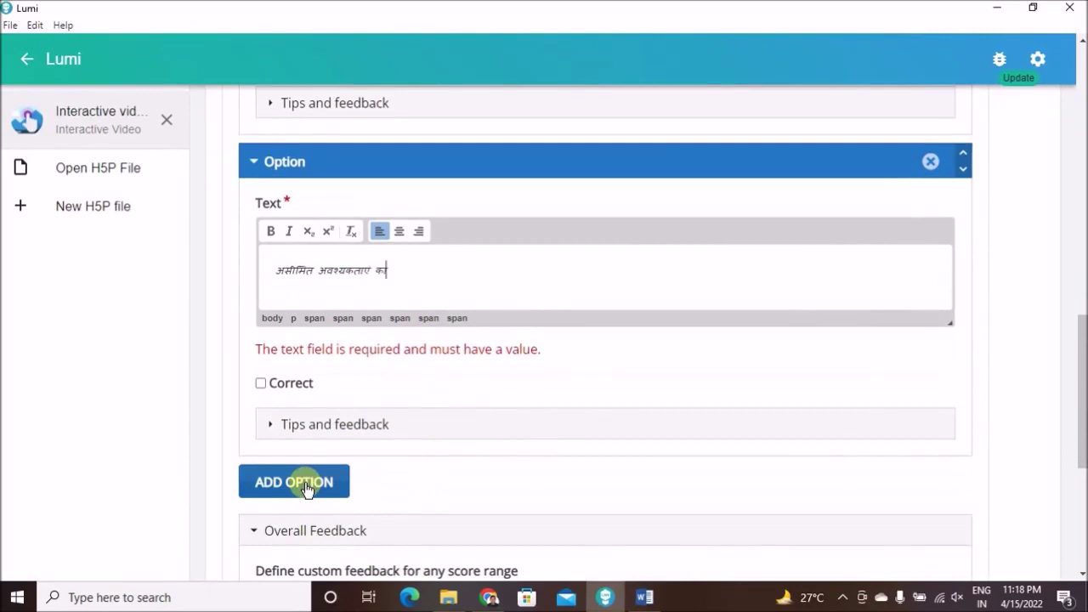
click(306, 483)
scroll(448, 489, down, 1)
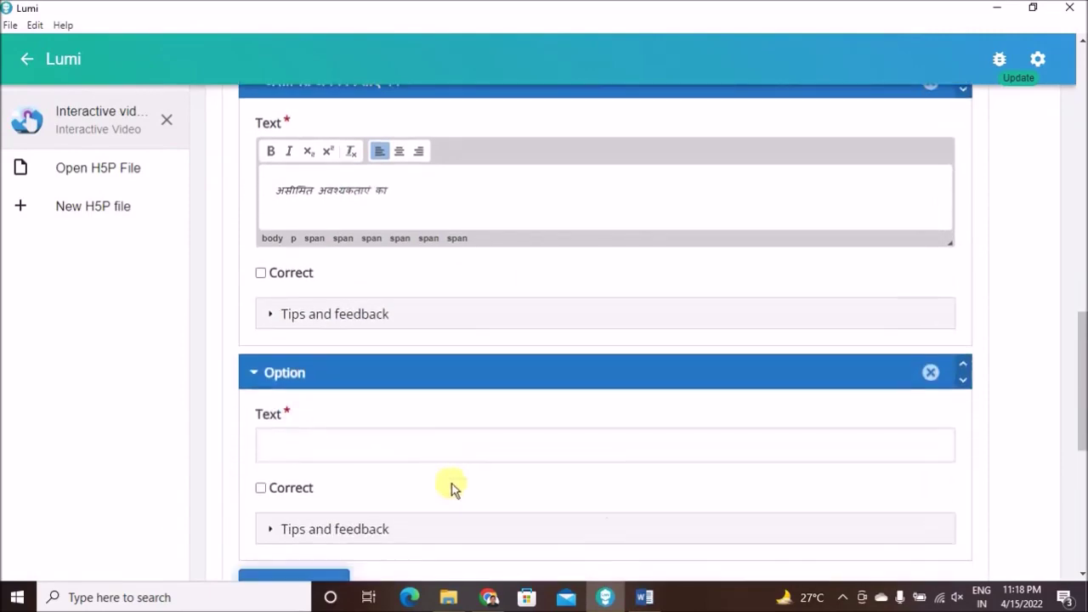
Copy the answer "दोनों का" from the Word document into the third option's text in Lumi
click(645, 599)
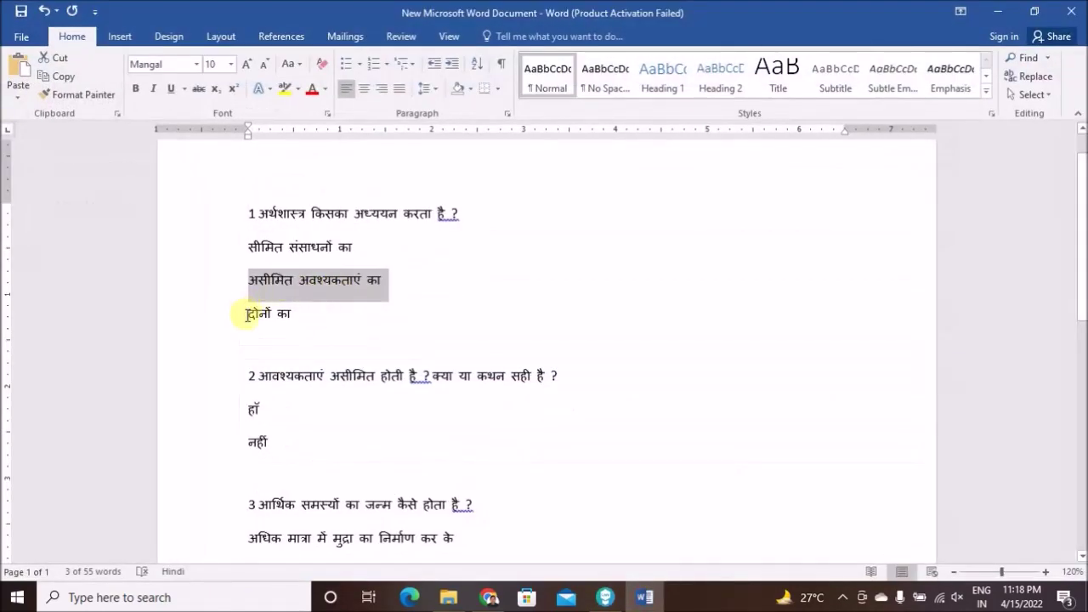
drag(247, 315, 301, 316)
key(ctrl+c)
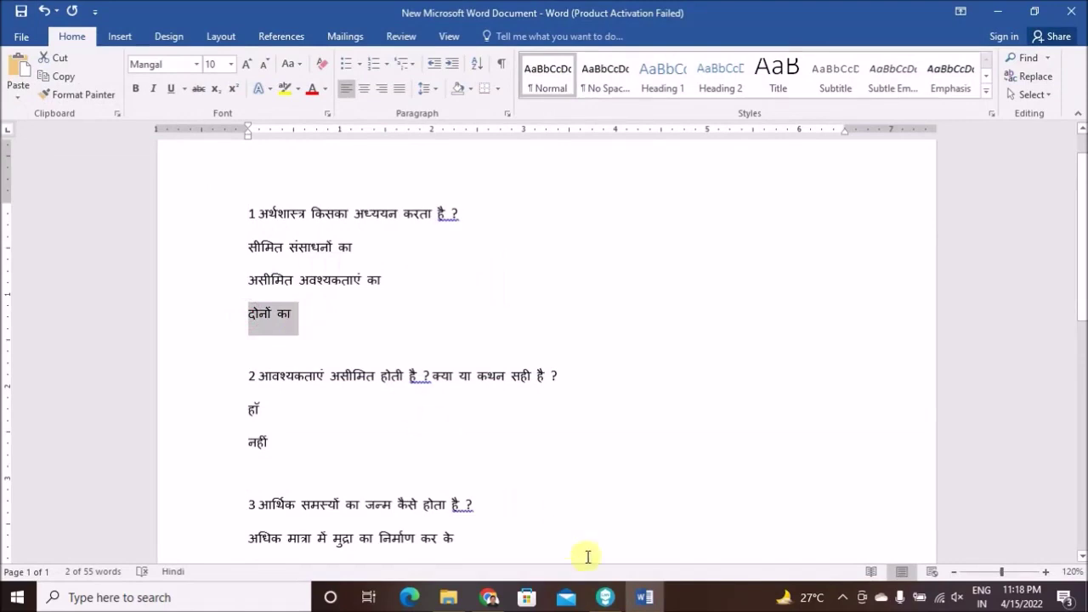
click(606, 598)
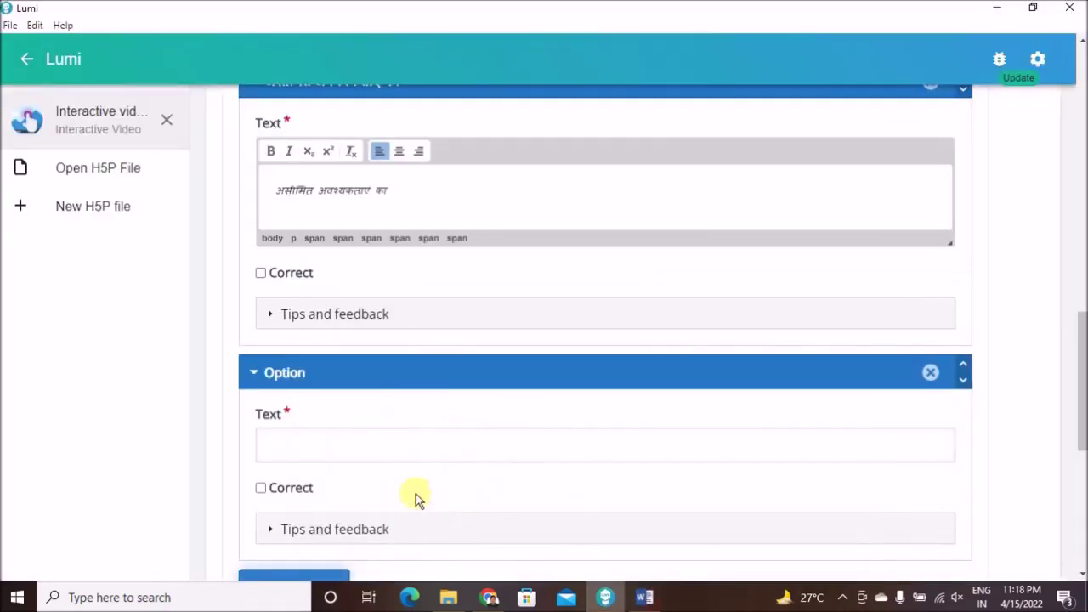
click(384, 445)
key(ctrl+v)
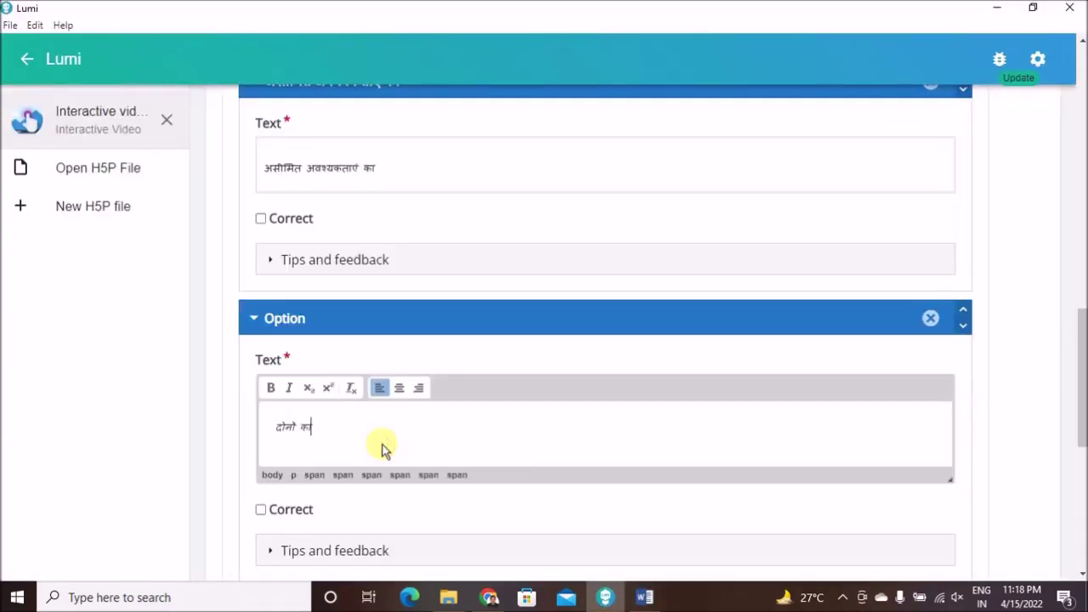
Mark the option "दोनों का" as correct and finish editing the multiple choice question
scroll(382, 459, down, 1)
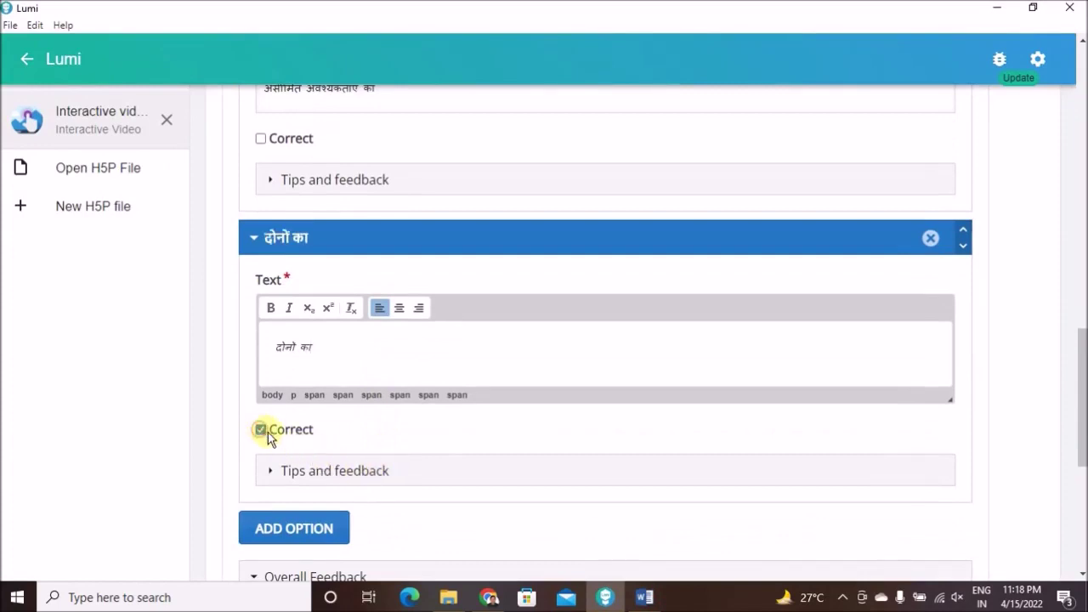
scroll(407, 430, up, 3)
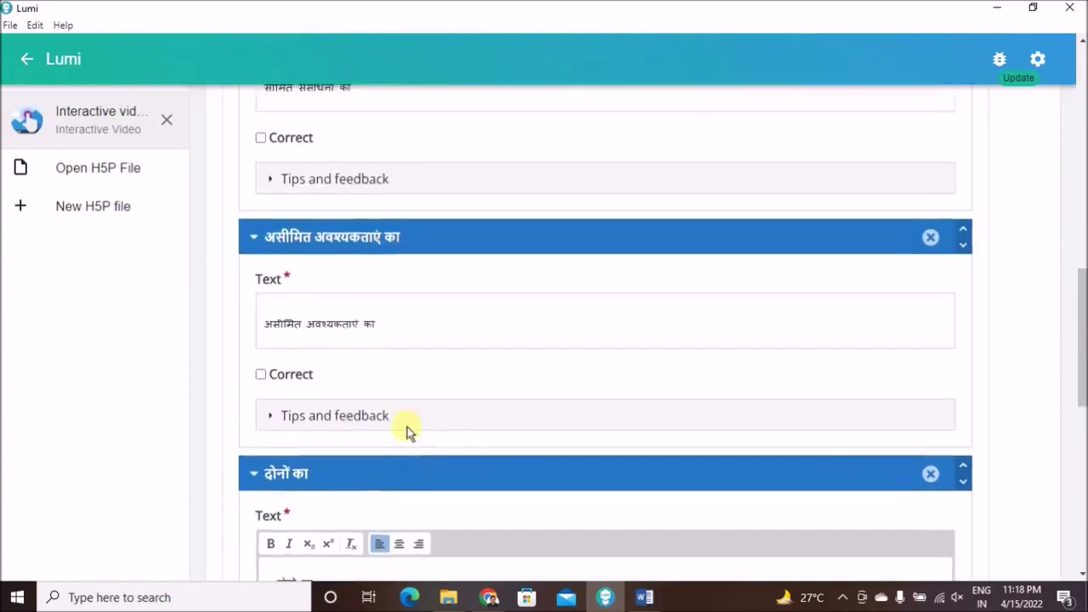
scroll(412, 429, down, 5)
scroll(421, 433, down, 3)
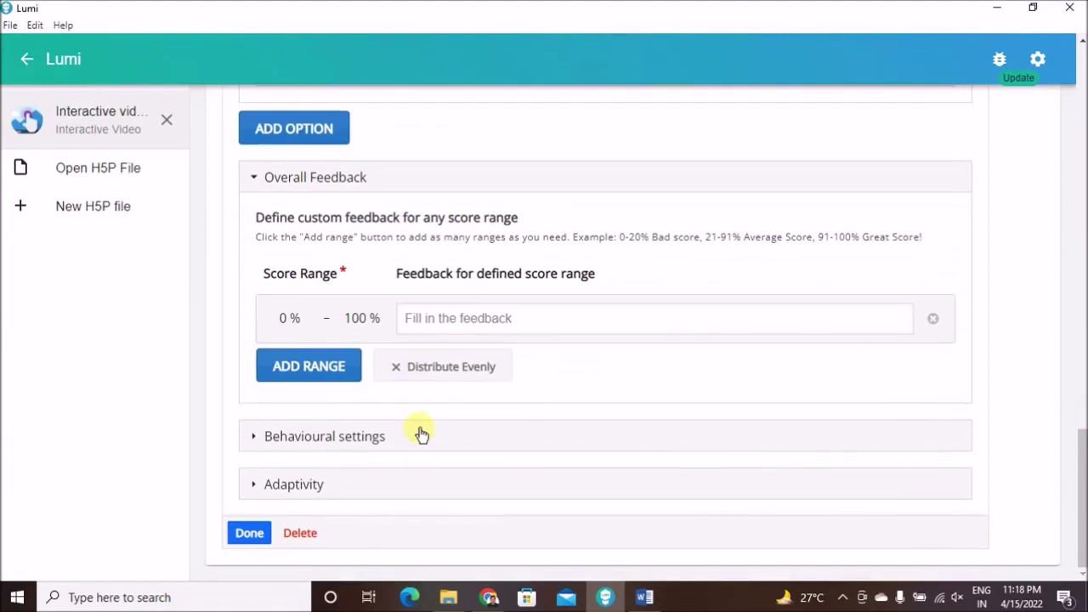
click(251, 534)
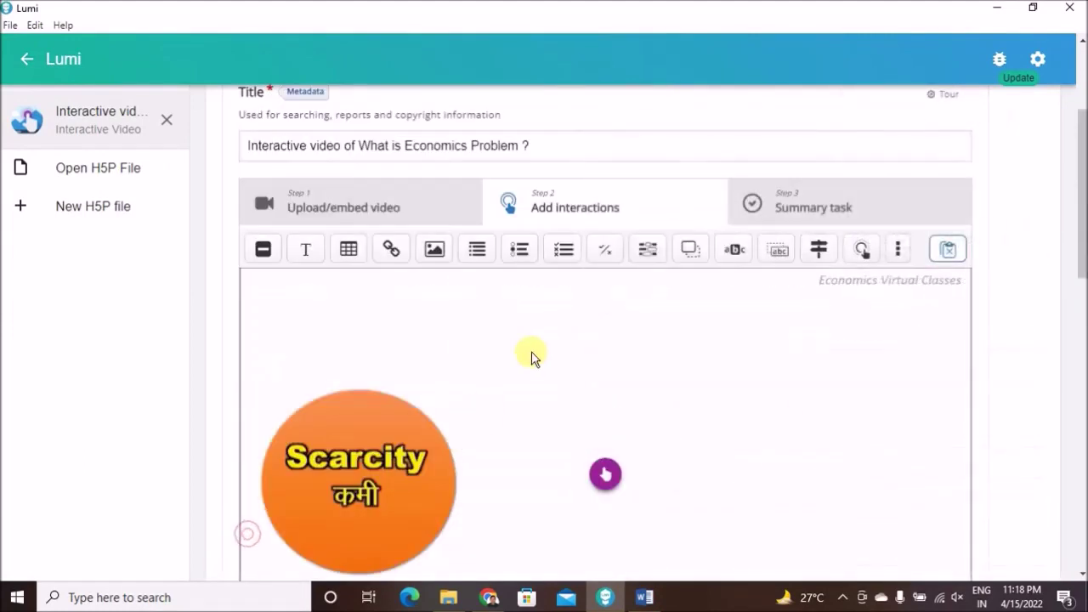
Move the Multiple Choice button to the lower middle of the video frame and play the video from 0:51 to check it
scroll(685, 418, down, 2)
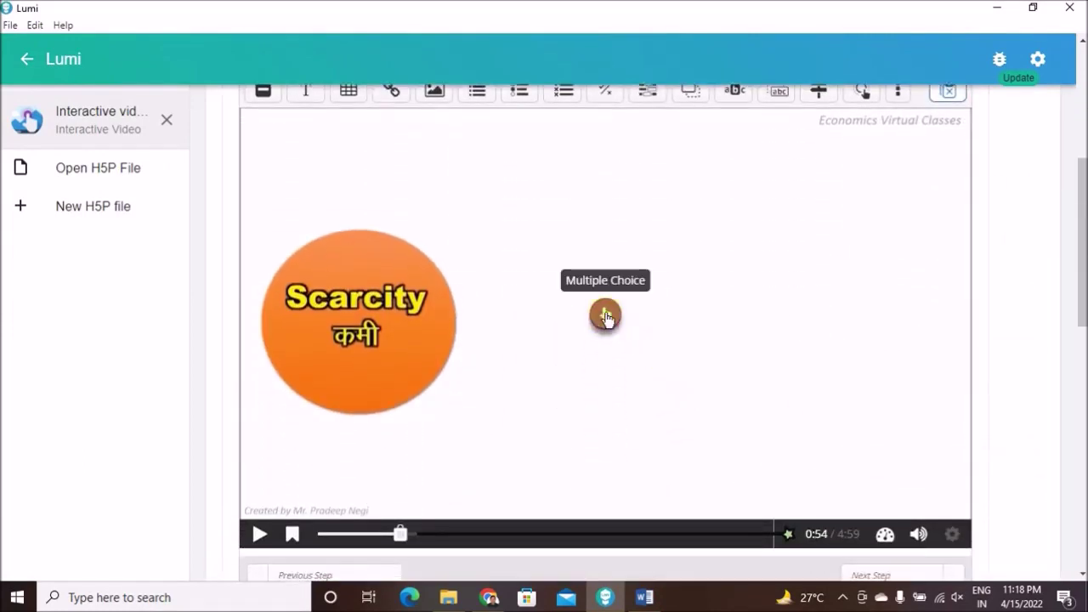
drag(606, 319, 640, 476)
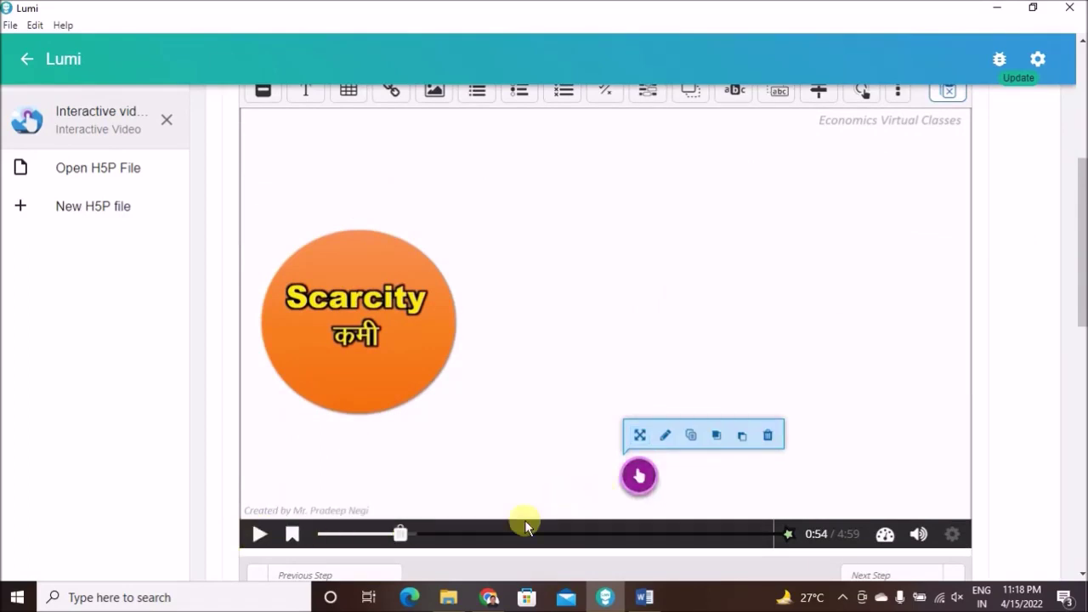
drag(401, 533, 396, 533)
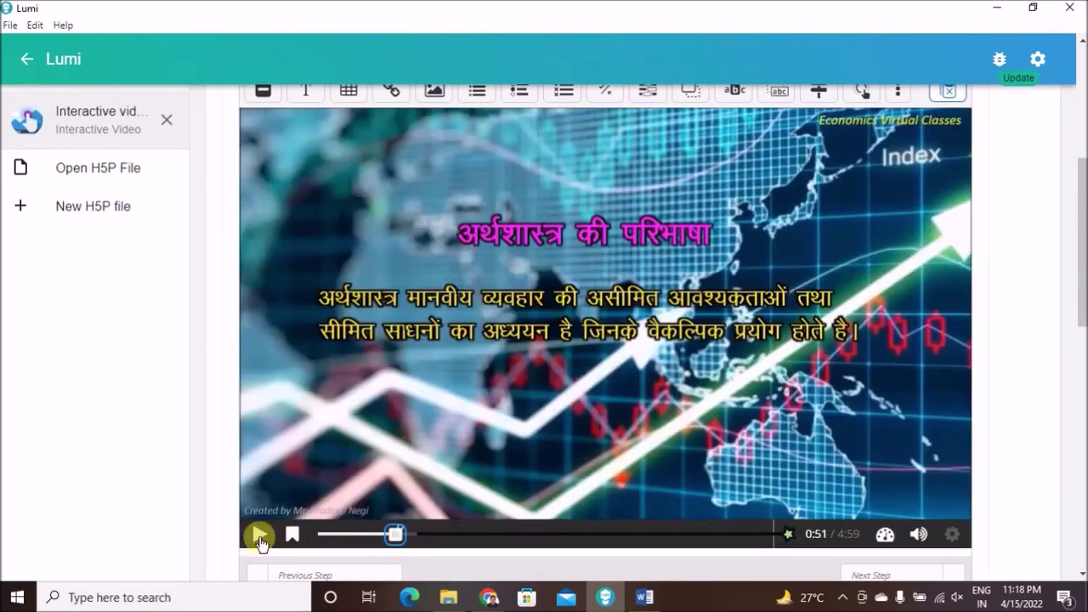
click(259, 535)
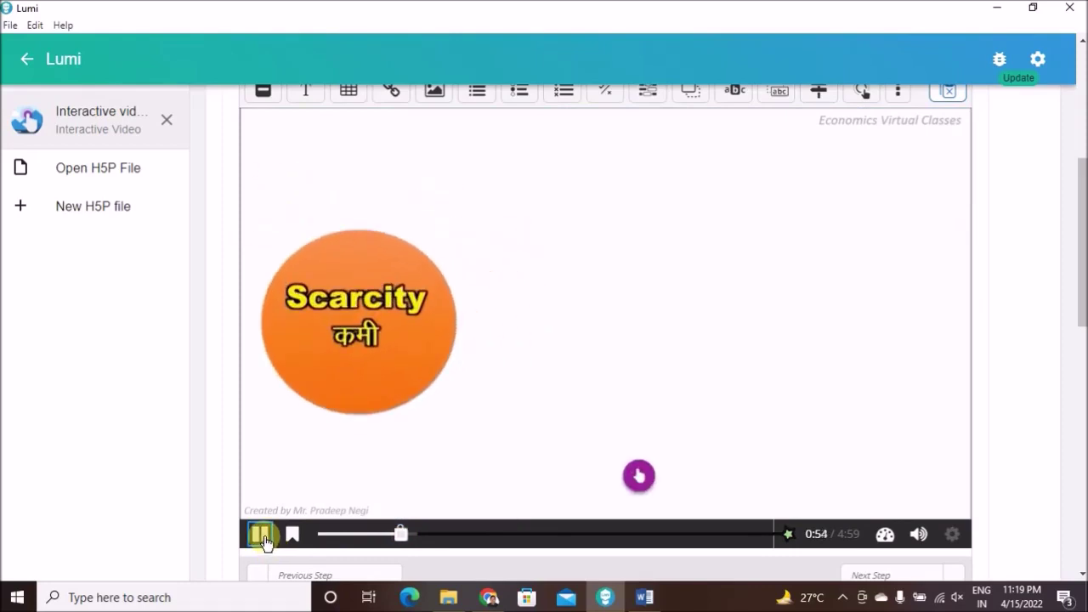
click(640, 476)
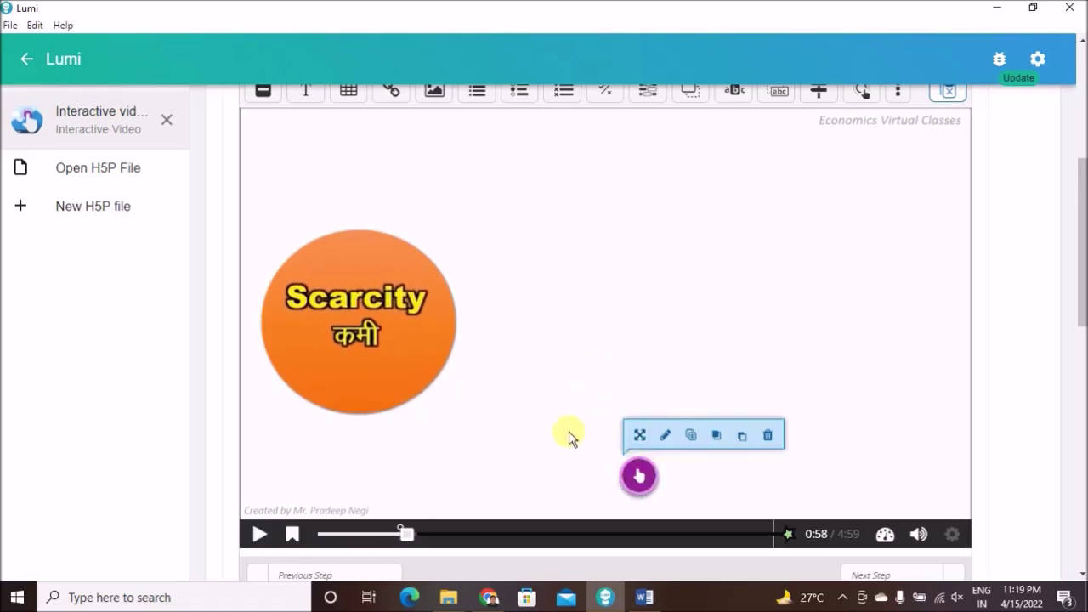
Preview the interactive video near 0:54, open the multiple choice question to check its answers, and close it
scroll(562, 449, up, 1)
scroll(562, 446, up, 4)
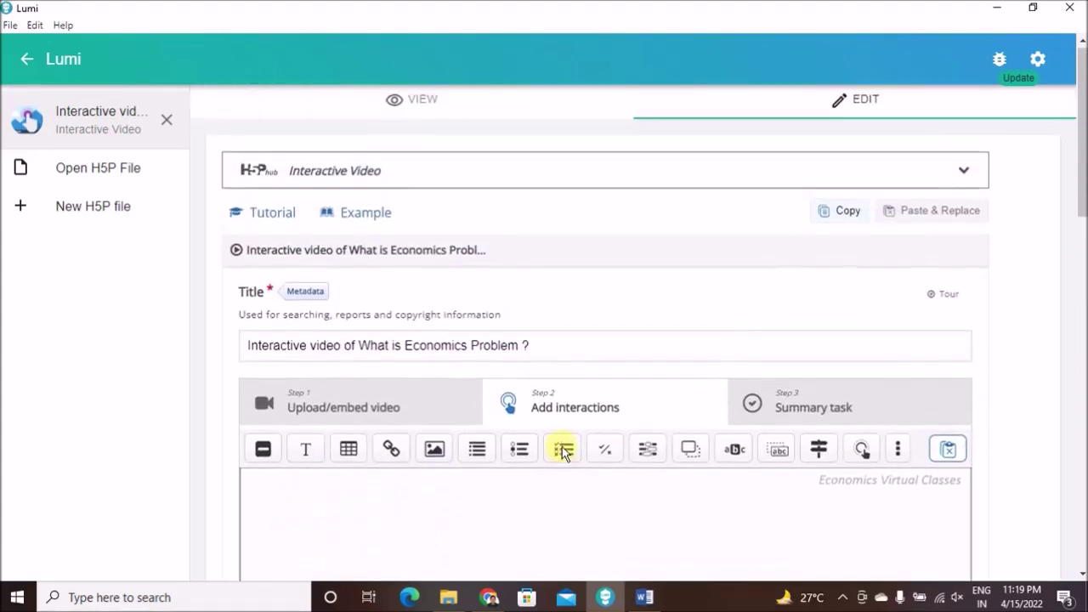
click(423, 109)
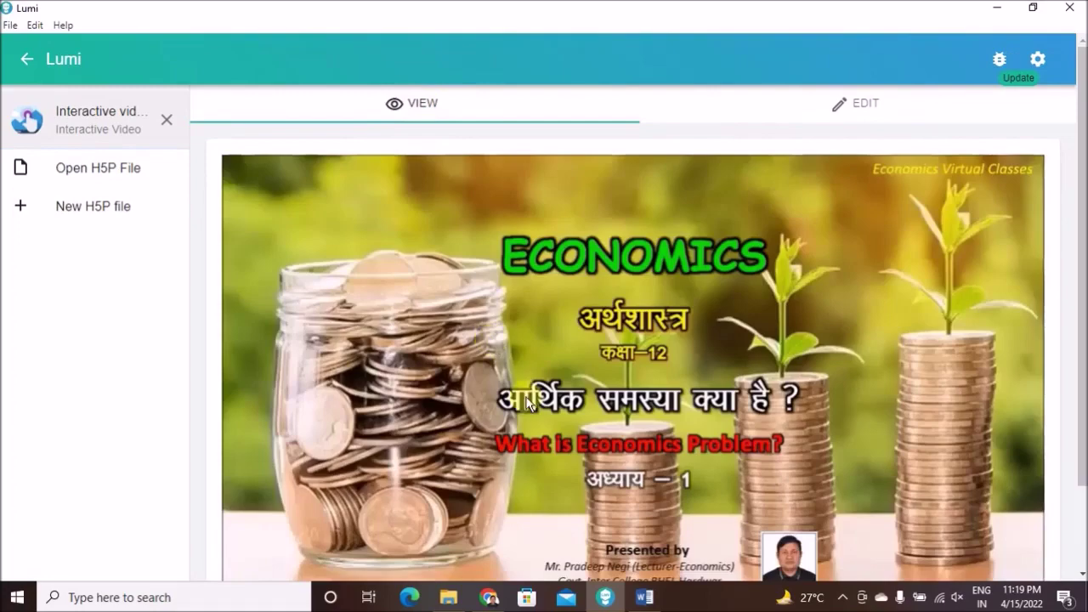
scroll(535, 411, down, 3)
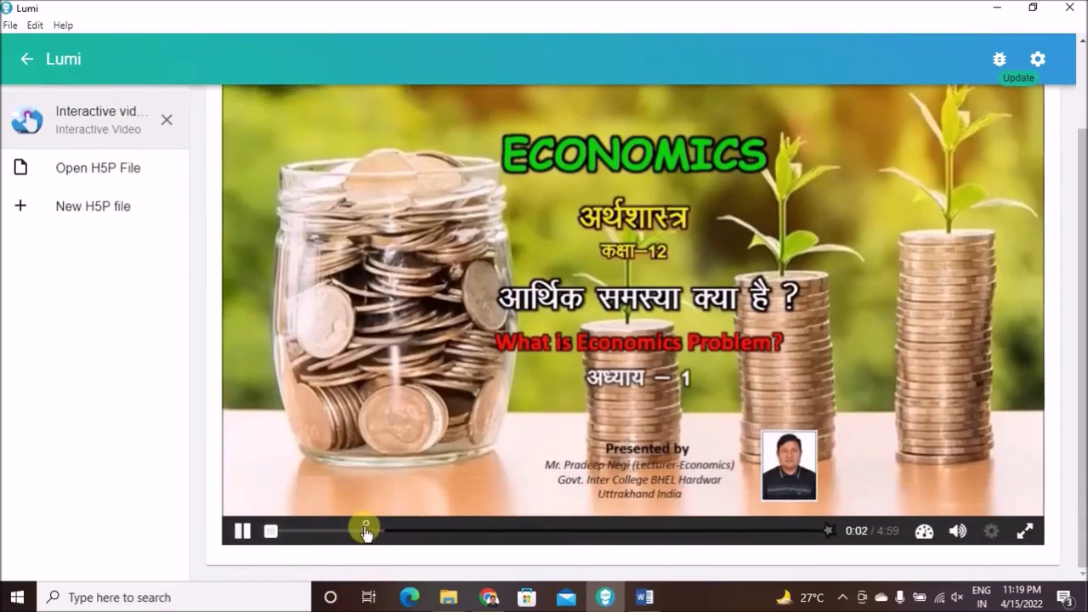
drag(273, 539, 358, 535)
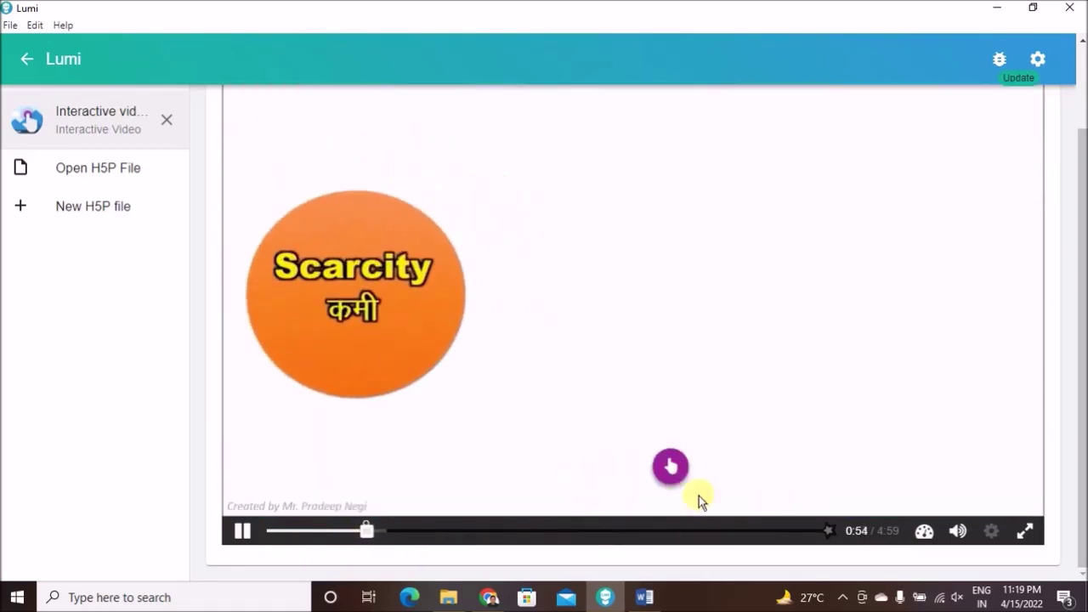
click(671, 467)
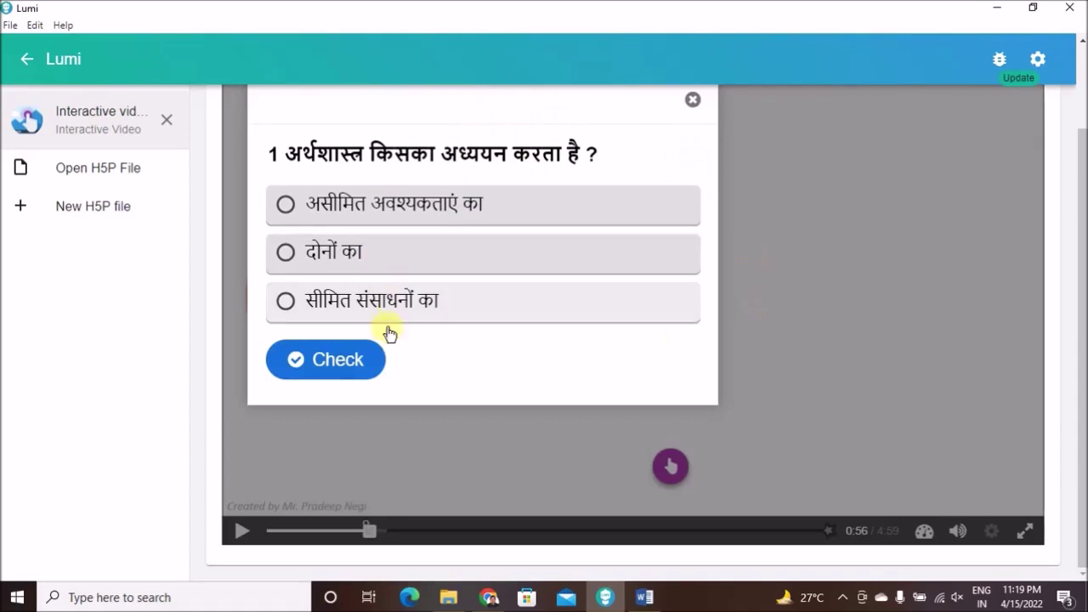
click(694, 102)
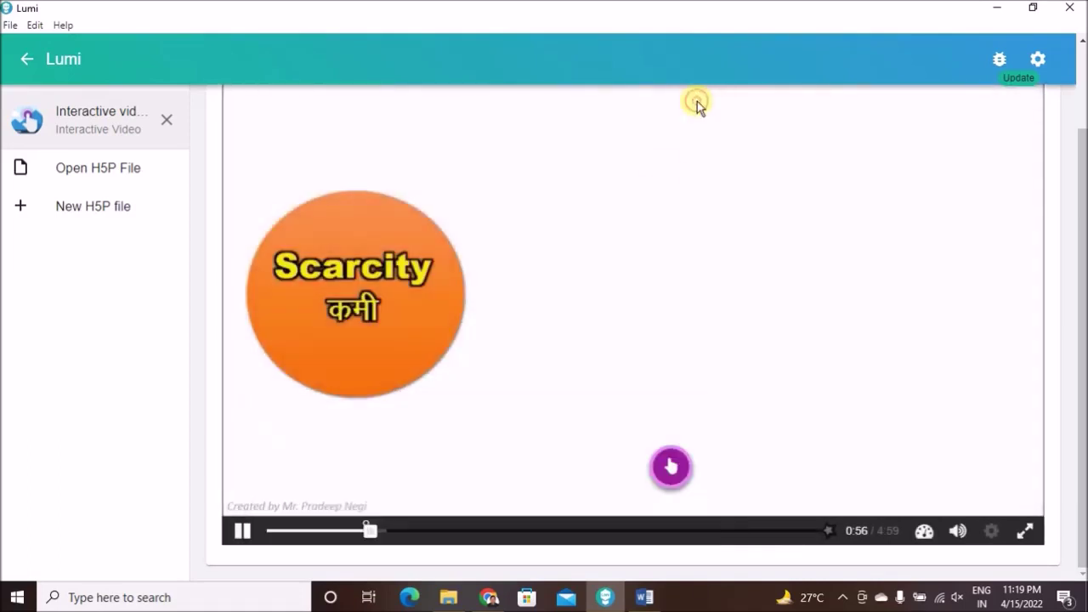
Return to editing the interactive video and move its playback position to 1:47
scroll(638, 275, up, 1)
click(850, 105)
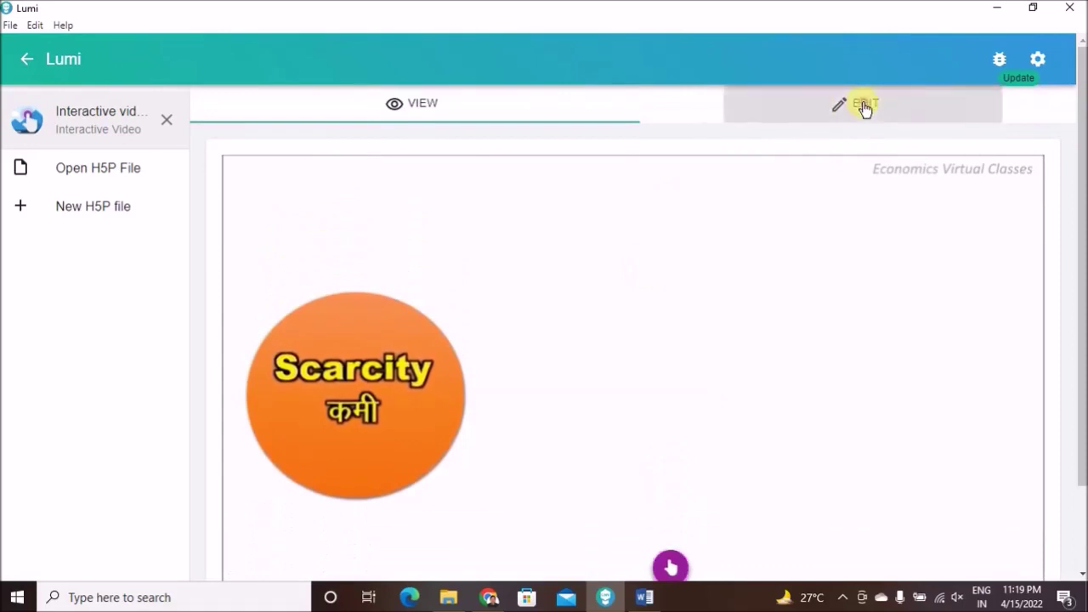
scroll(568, 411, down, 3)
scroll(568, 411, down, 2)
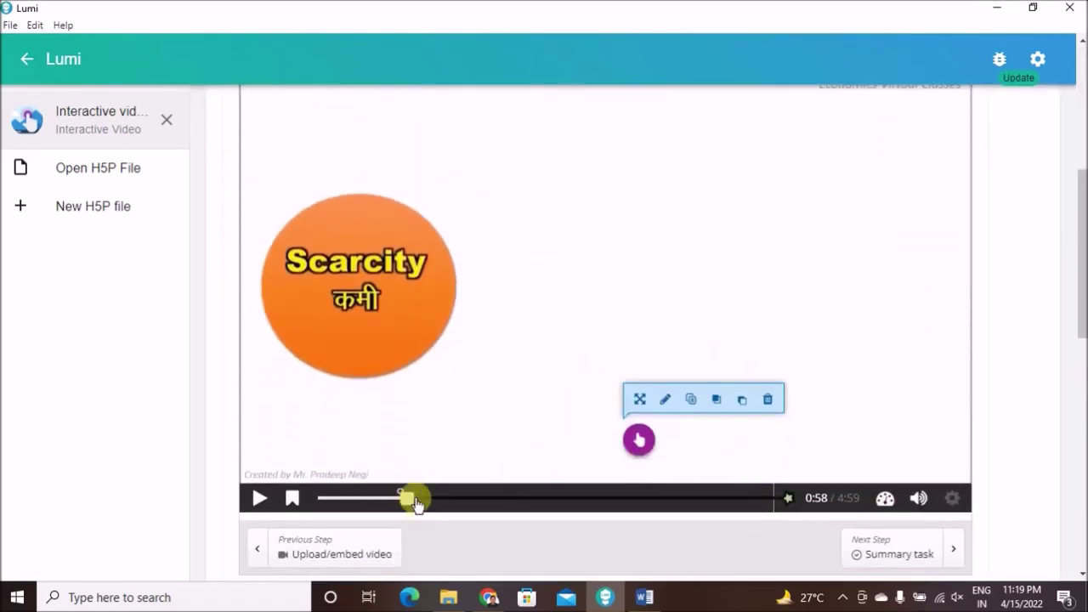
drag(407, 501, 599, 511)
click(642, 600)
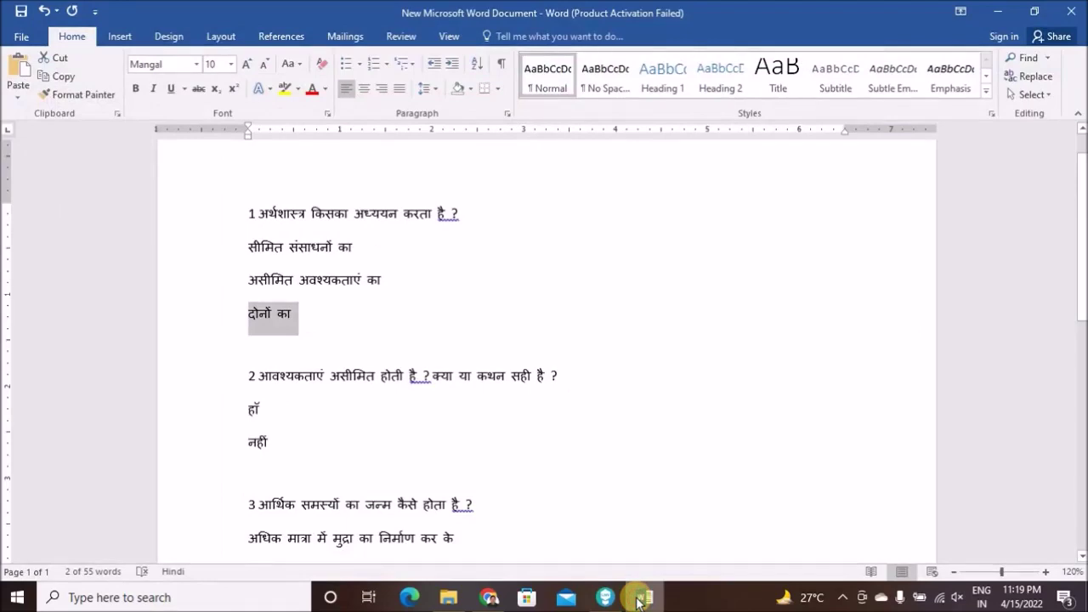
click(642, 600)
drag(595, 500, 483, 503)
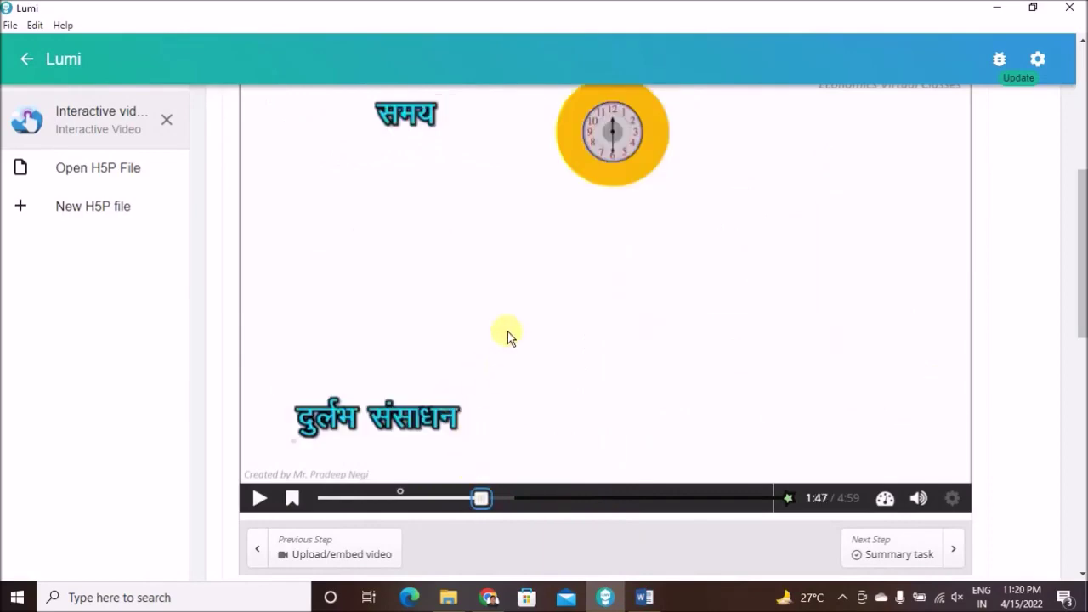
Add a True/False Question interaction at 1:47 and activate its question text for editing
scroll(542, 375, up, 2)
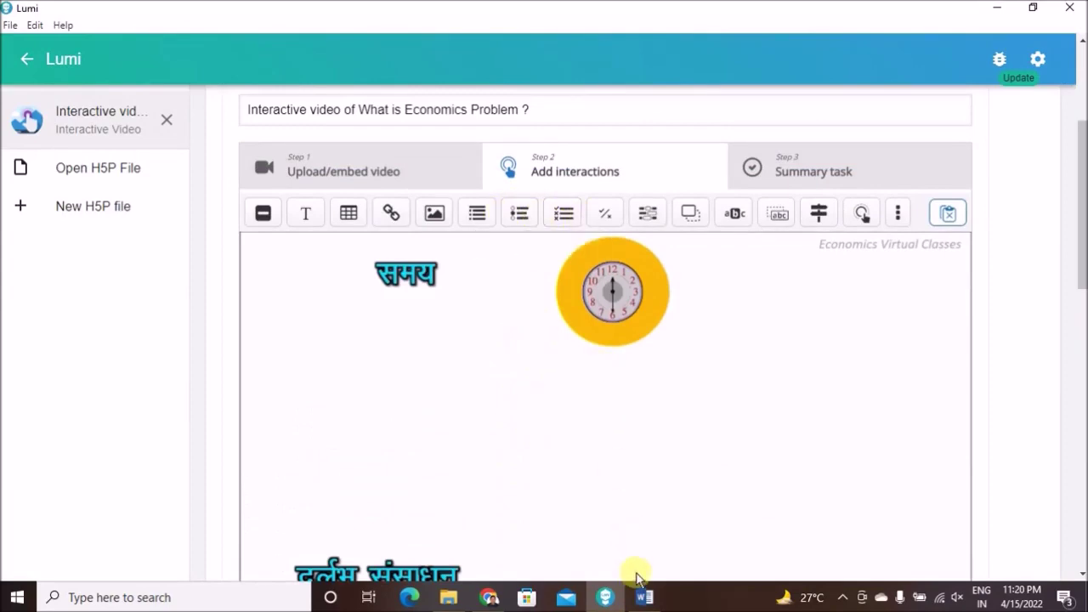
click(645, 597)
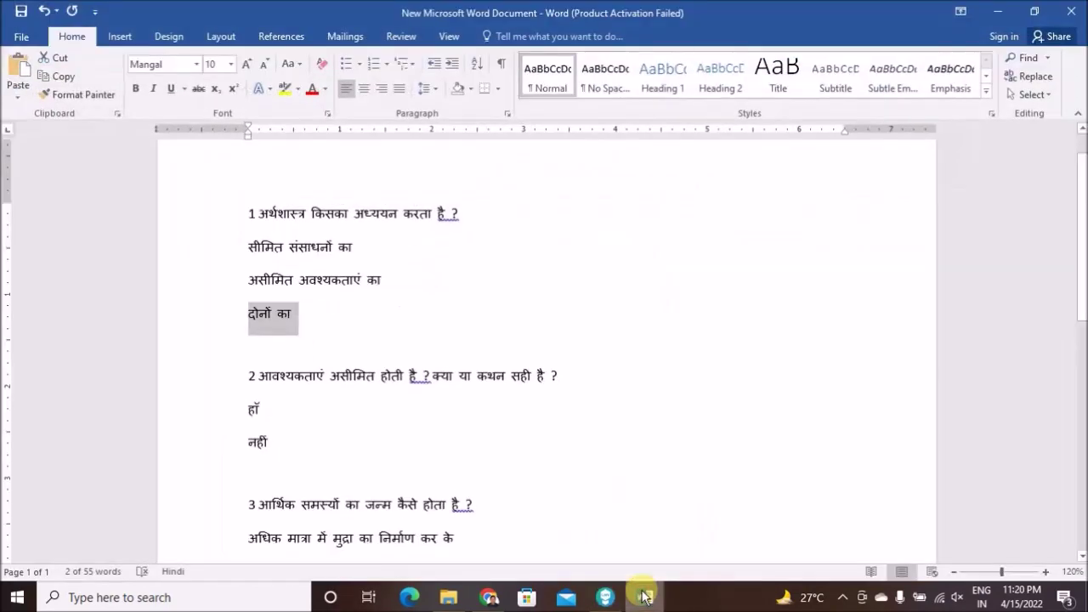
click(644, 597)
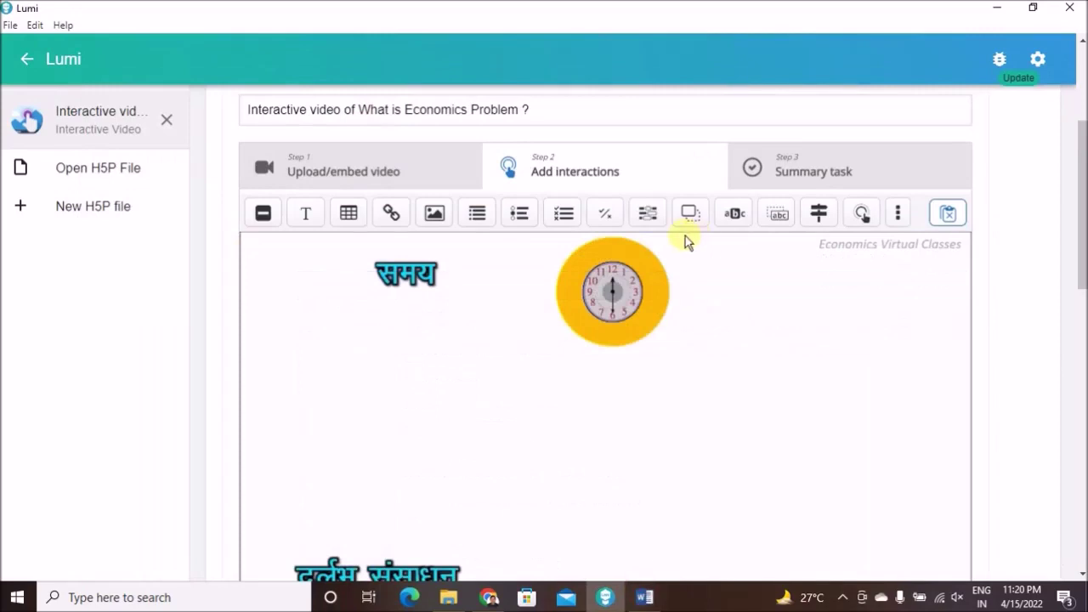
click(609, 218)
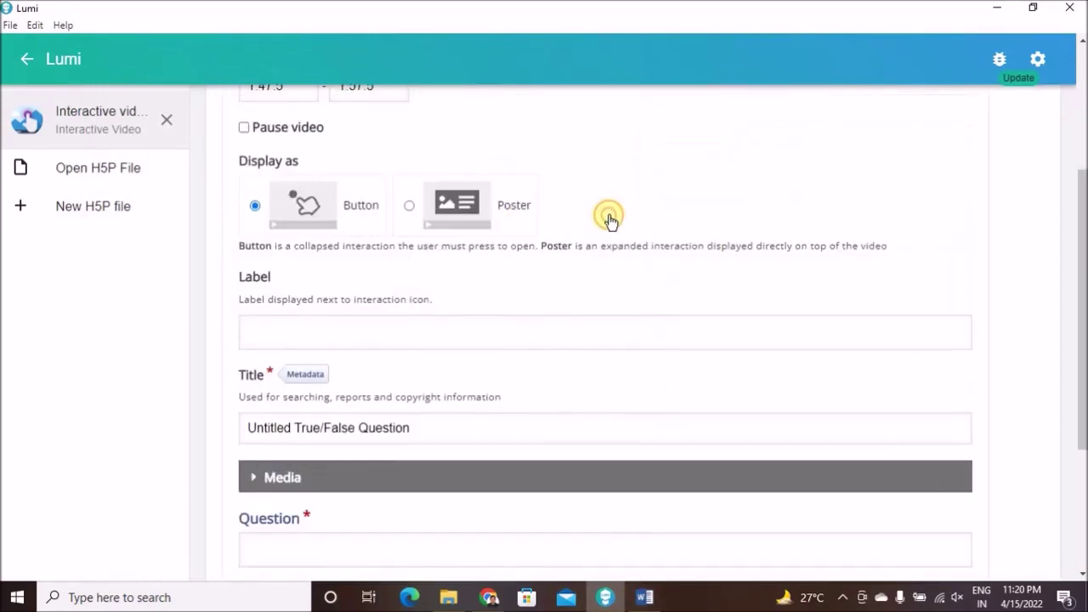
scroll(429, 398, down, 2)
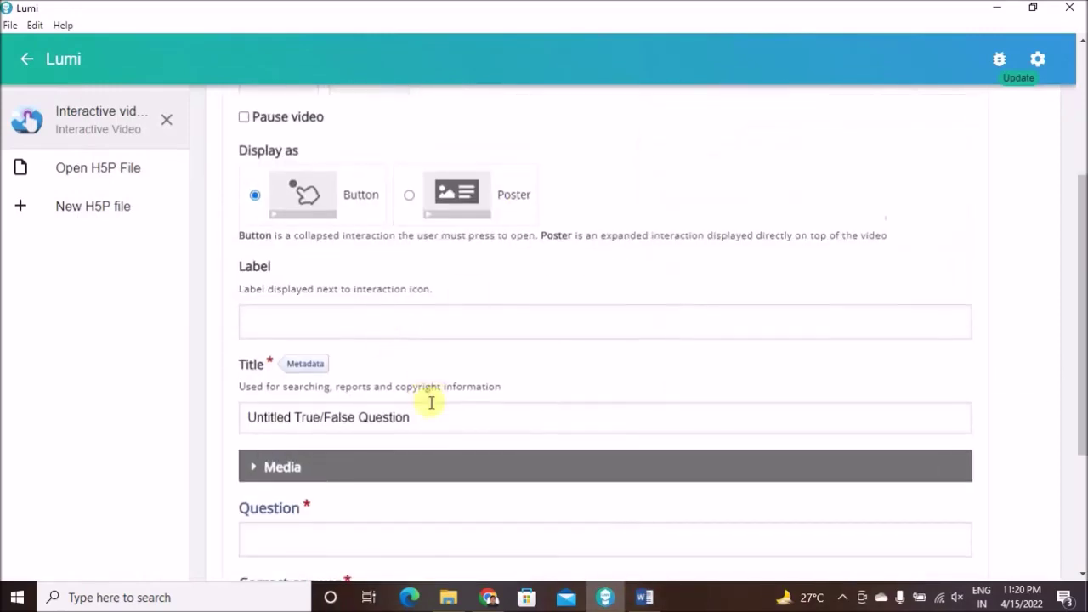
click(425, 394)
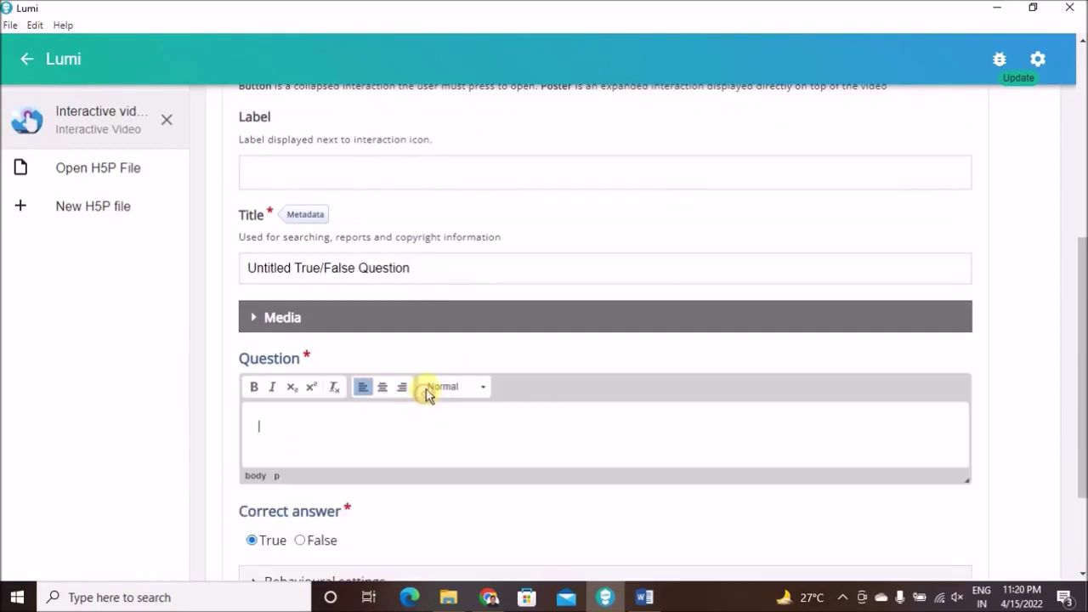
Copy the question "2 आवश्यकताएं असीमित होती है ? क्या या कथन सही है ?" from the Word document into the True/False question's text in Lumi
click(647, 601)
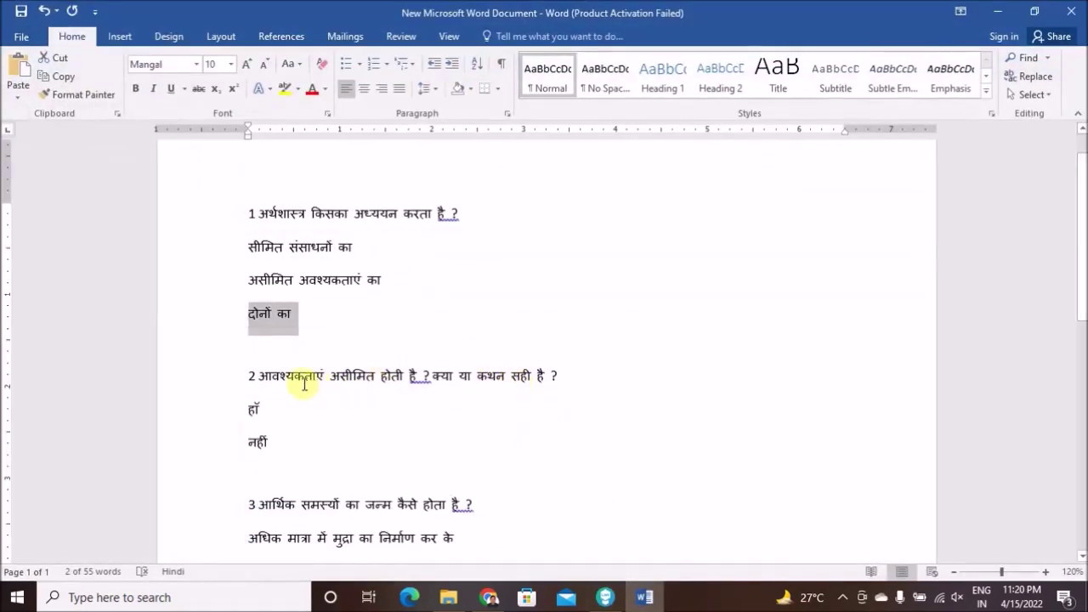
drag(250, 375, 578, 371)
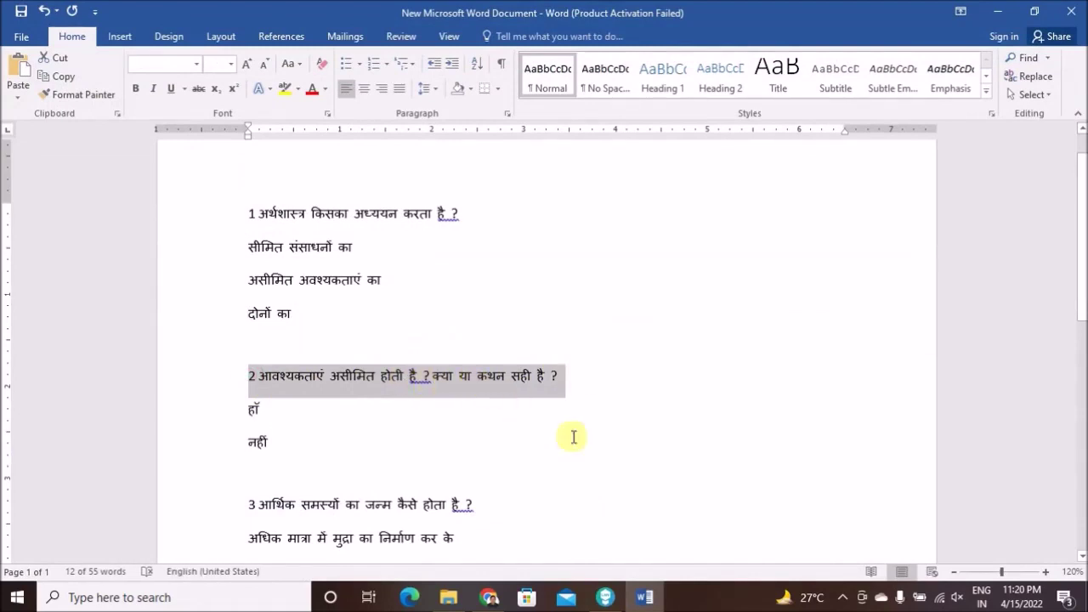
click(490, 599)
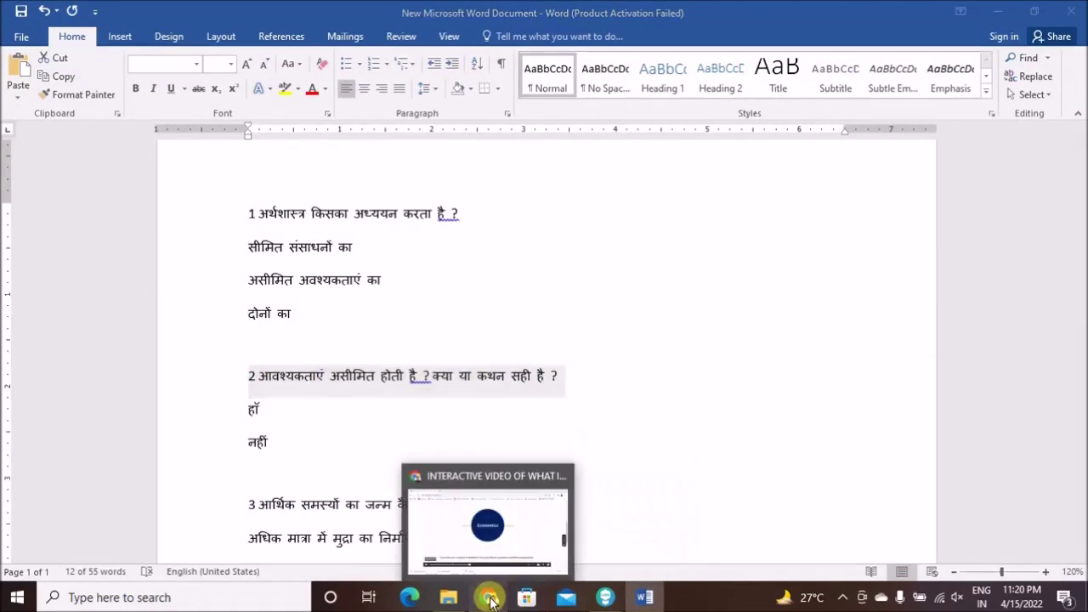
click(490, 599)
click(609, 599)
click(424, 430)
text(2 आवश्यकताए असीमित होती है ? क्या यह कथन सही है ?)
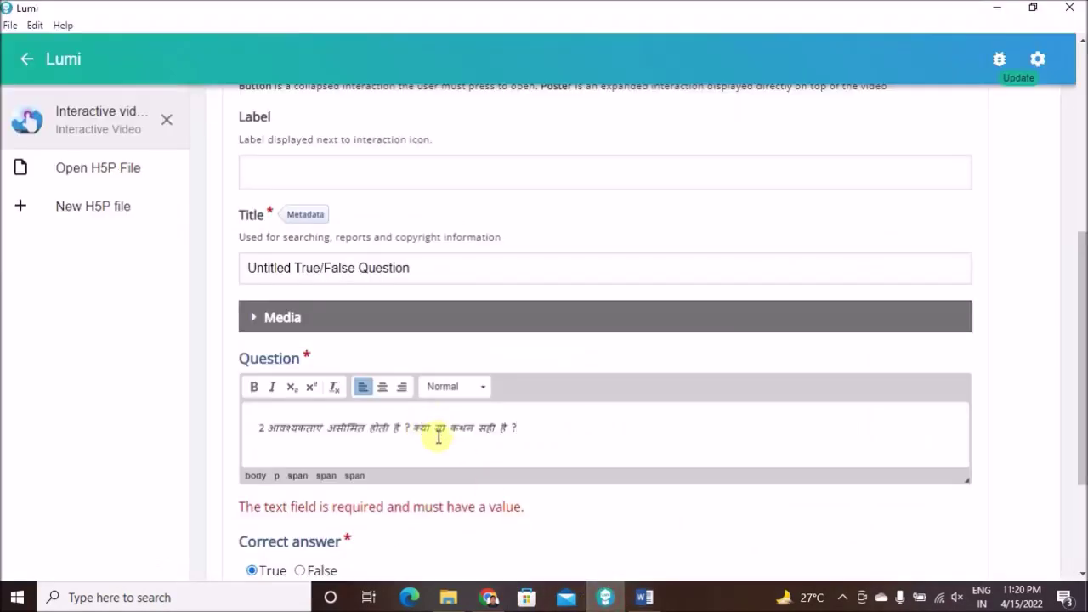
Keep True as the correct answer and finish editing the True/False question
scroll(446, 444, down, 2)
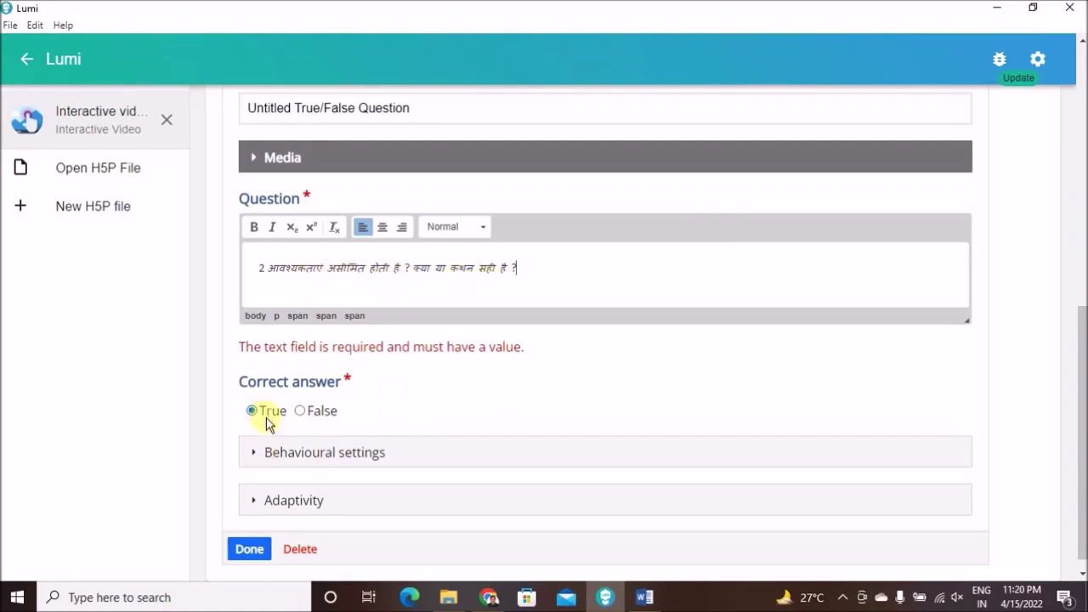
click(249, 549)
scroll(620, 419, down, 2)
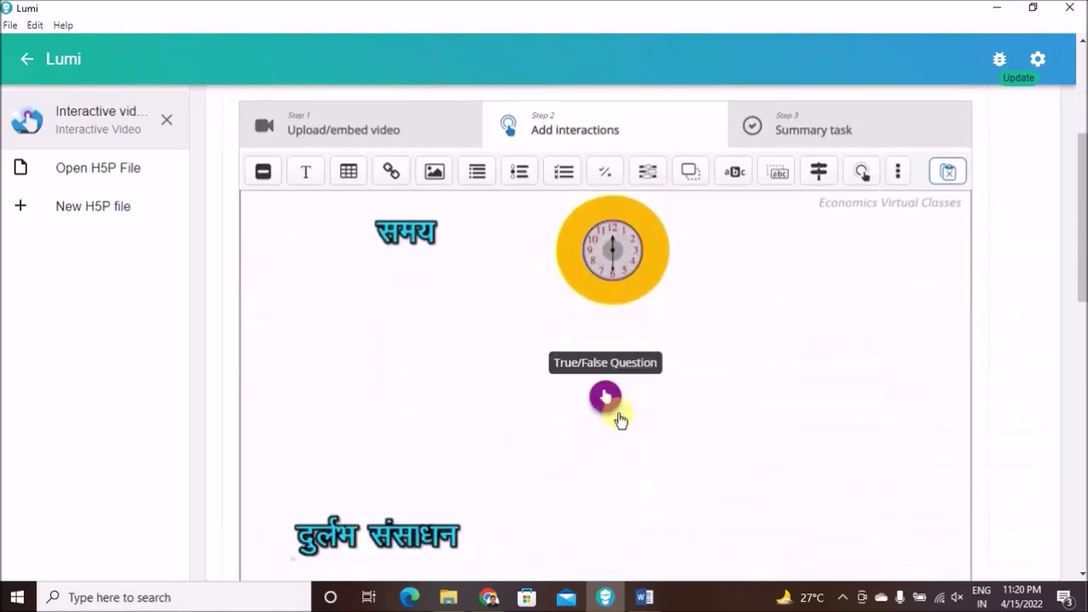
Reposition the True/False Question button lower on the video frame, to the right of the text दुर्लभ संसाधन
scroll(646, 408, down, 2)
click(608, 243)
mouse_move(607, 243)
mouse_down()
mouse_move(611, 363)
mouse_move(622, 375)
mouse_move(623, 359)
mouse_up()
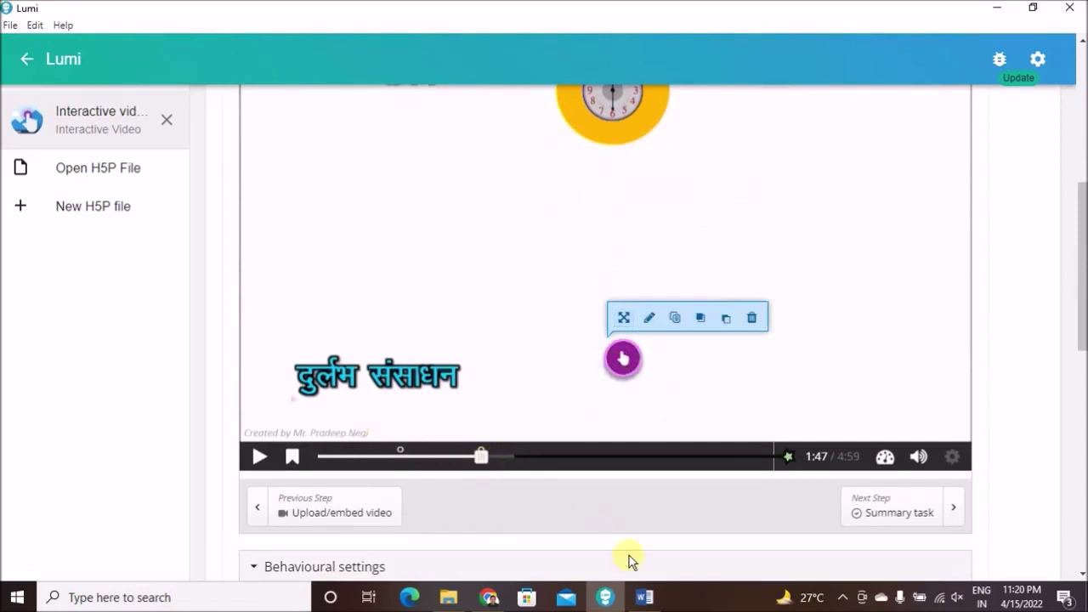
Check the third question in the Word document, then move Lumi's video playback to 4:26 and add a Multiple Choice interaction
click(644, 597)
scroll(426, 468, down, 1)
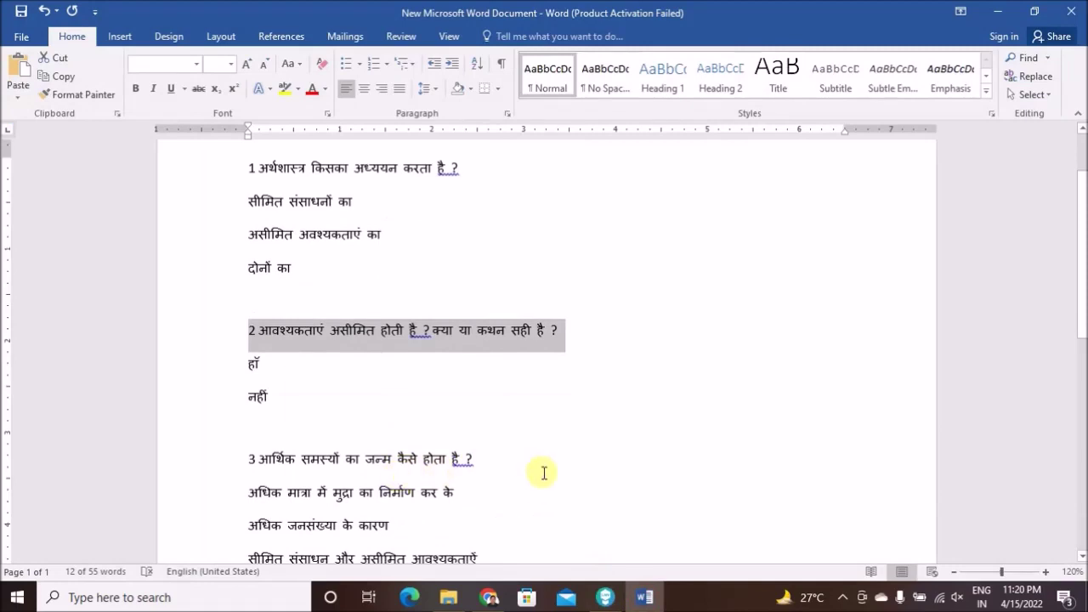
scroll(617, 518, down, 1)
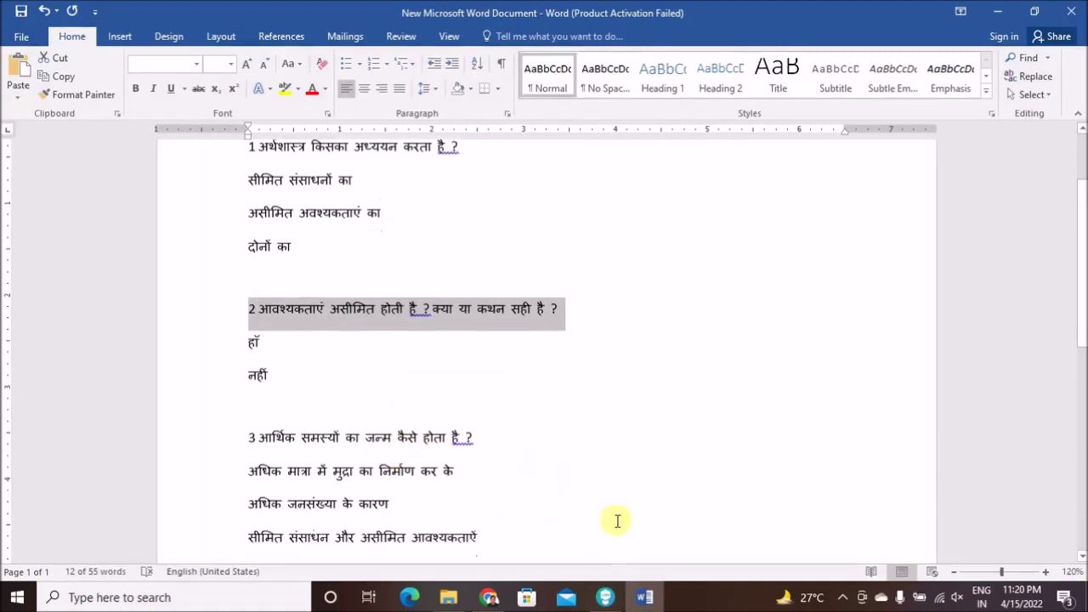
click(644, 597)
drag(486, 457, 689, 468)
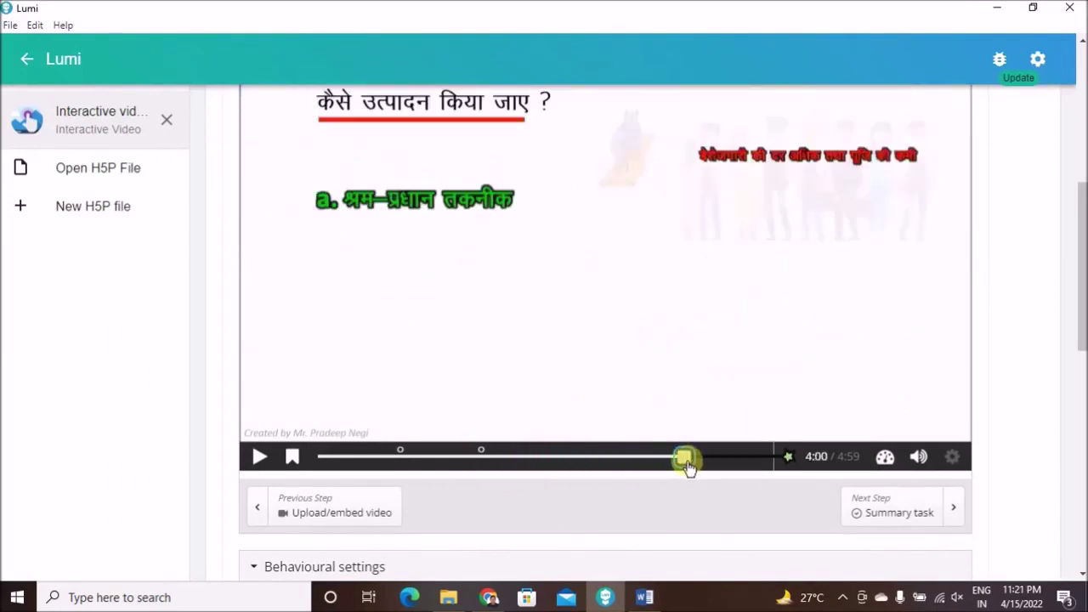
drag(686, 456, 721, 465)
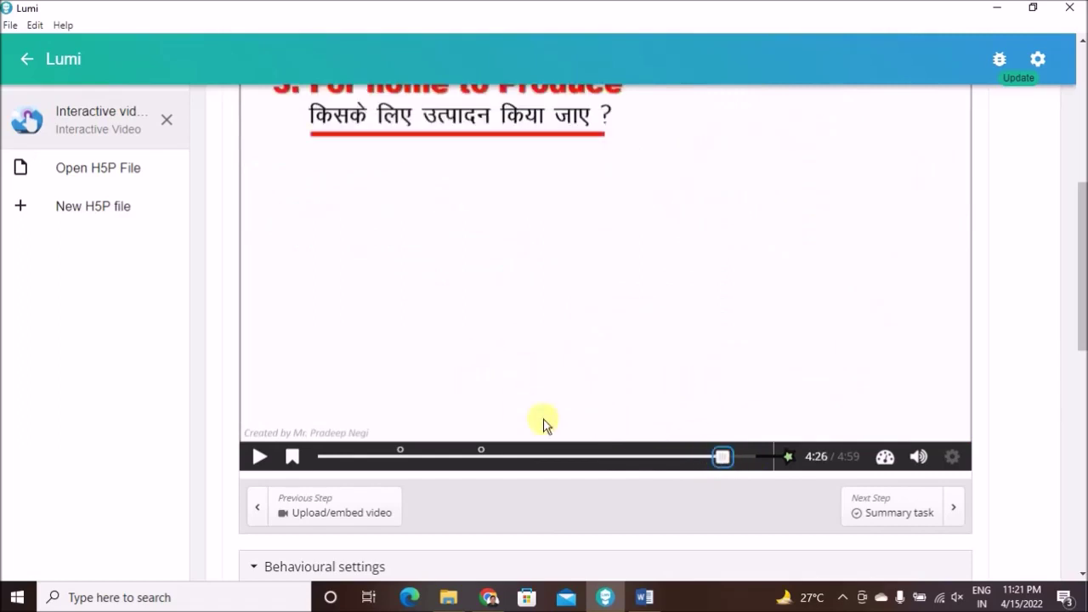
scroll(553, 425, up, 5)
scroll(583, 435, up, 1)
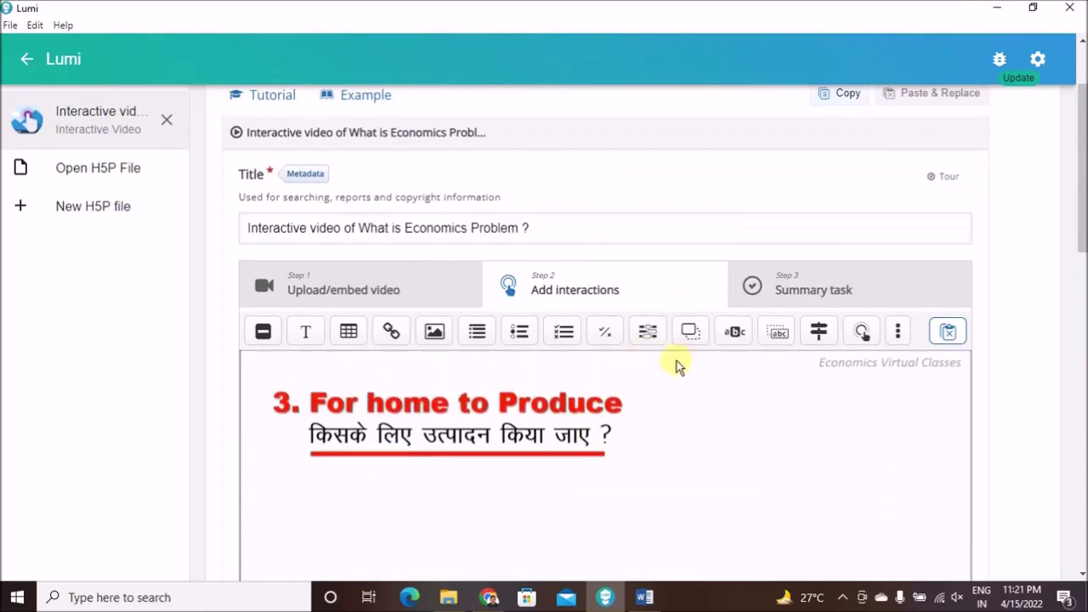
click(563, 333)
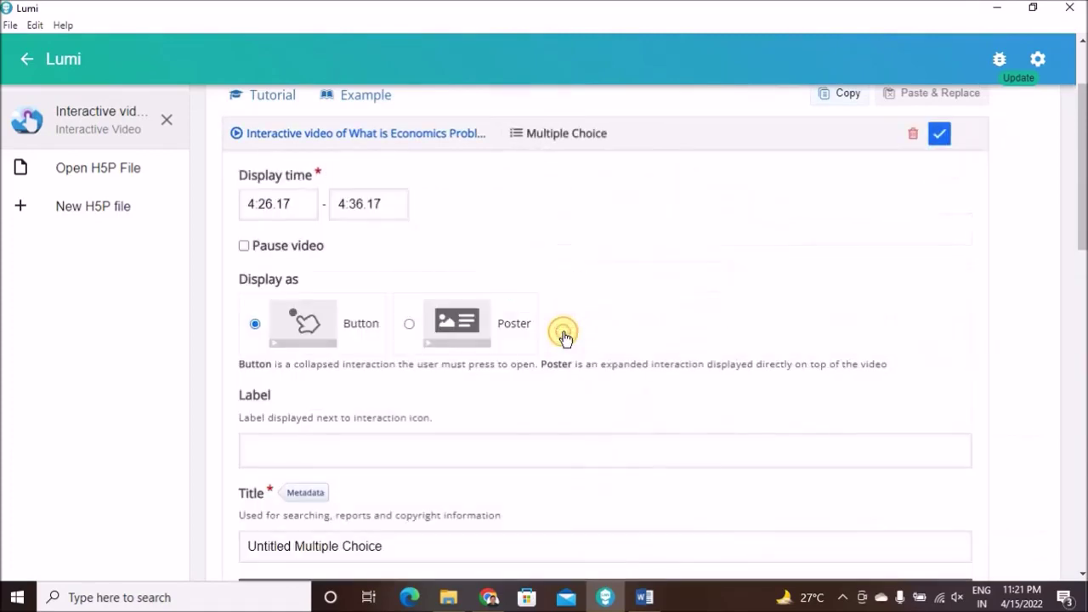
Copy the question "3 आर्थिक समस्यों का जन्म कैसे होता है ?" from the Word document into the Multiple Choice question text in Lumi
click(644, 597)
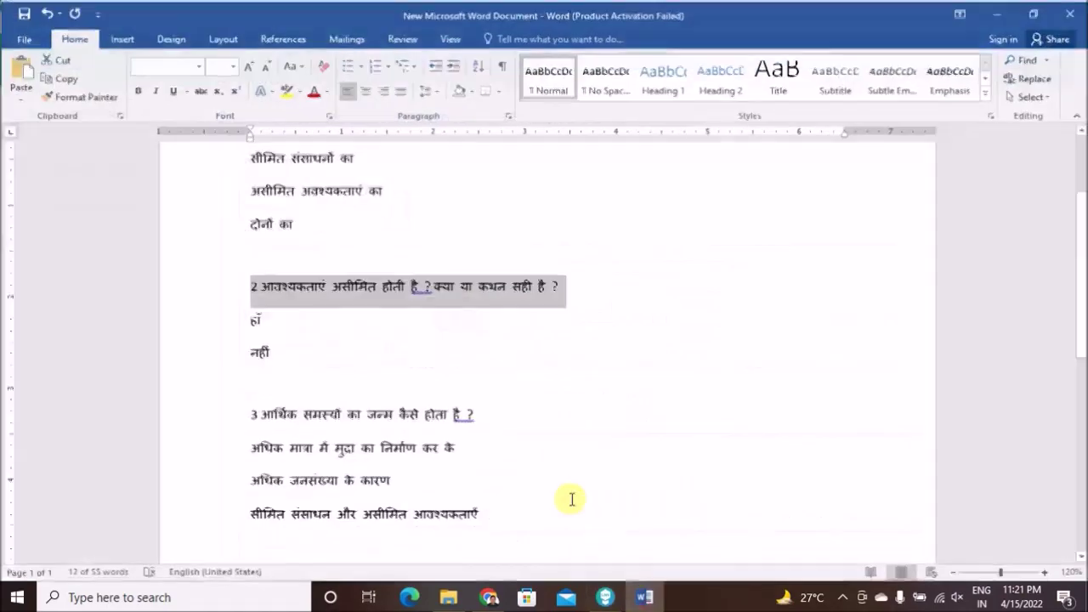
click(291, 373)
drag(247, 413, 498, 422)
key(ctrl+c)
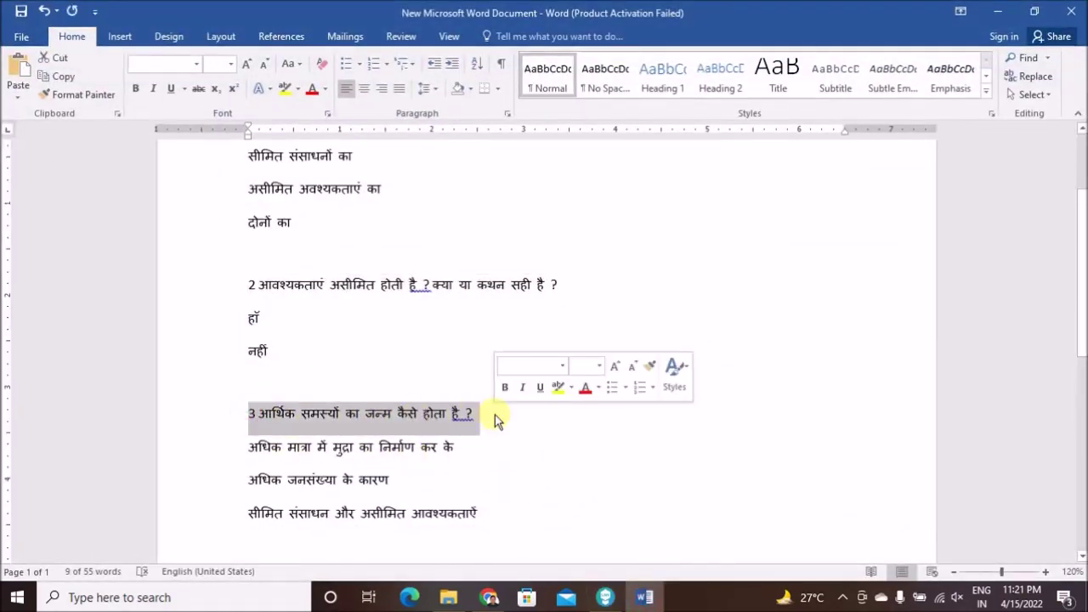
click(606, 597)
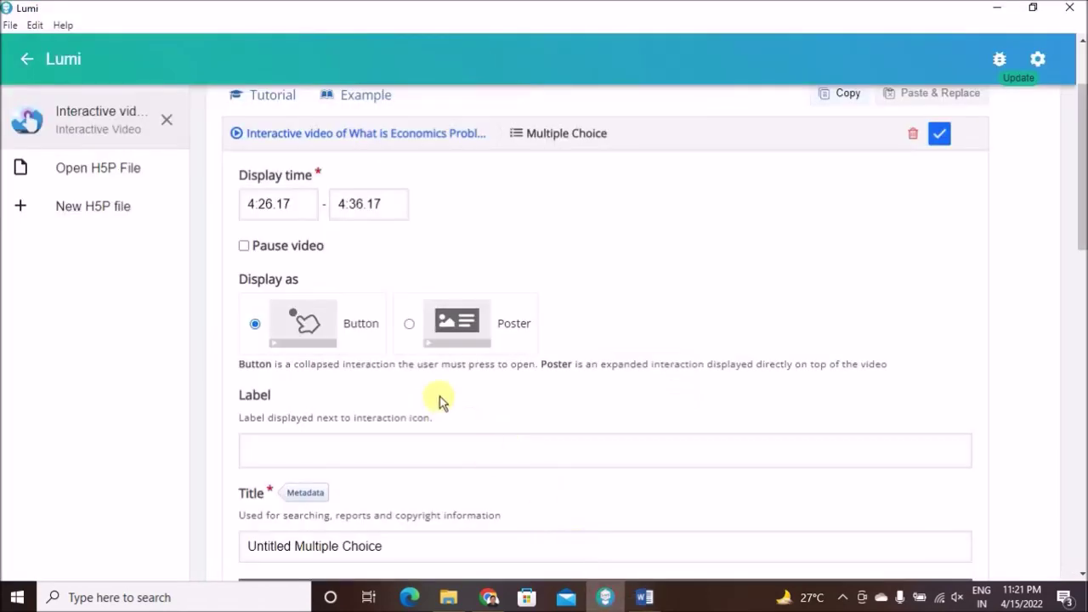
scroll(441, 399, down, 3)
click(399, 425)
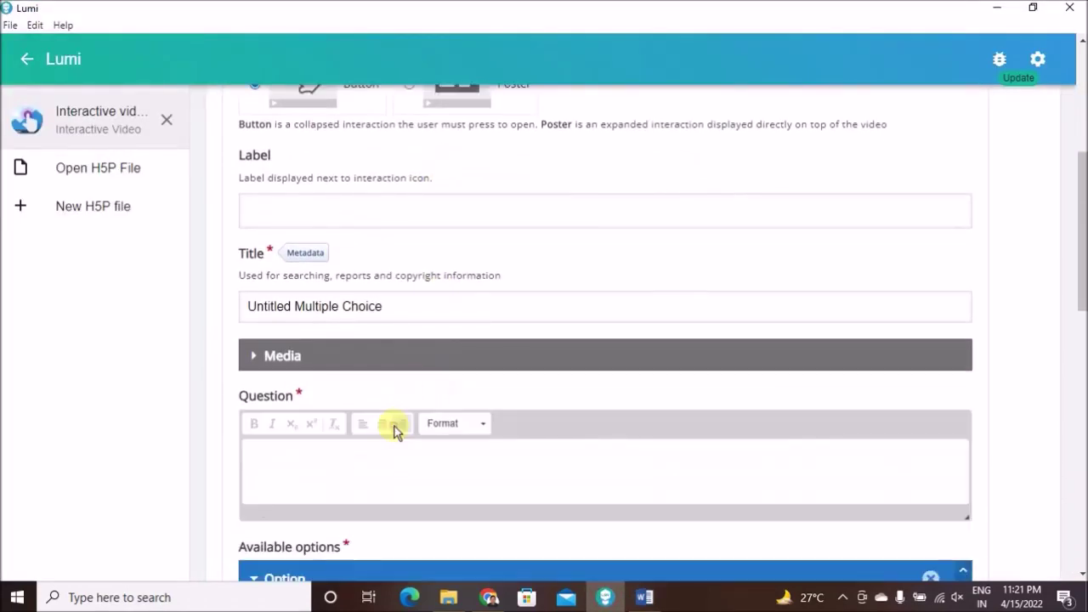
key(ctrl+v)
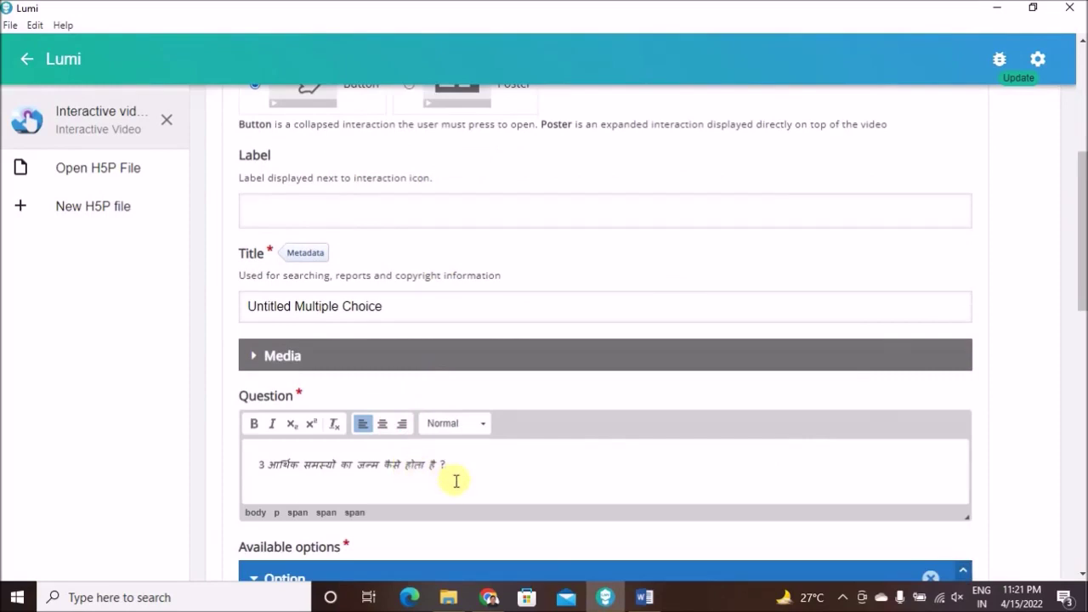
Copy the answer "अधिक मात्रा में मुद्रा का निर्माण कर के" from the Word document into the first option's text in Lumi
scroll(462, 471, down, 3)
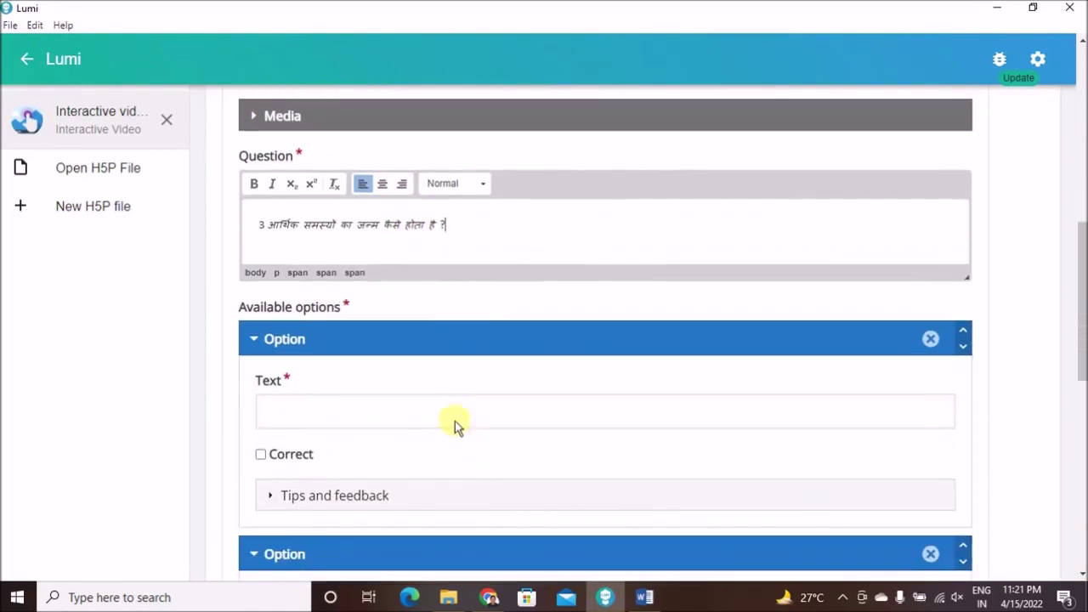
click(645, 597)
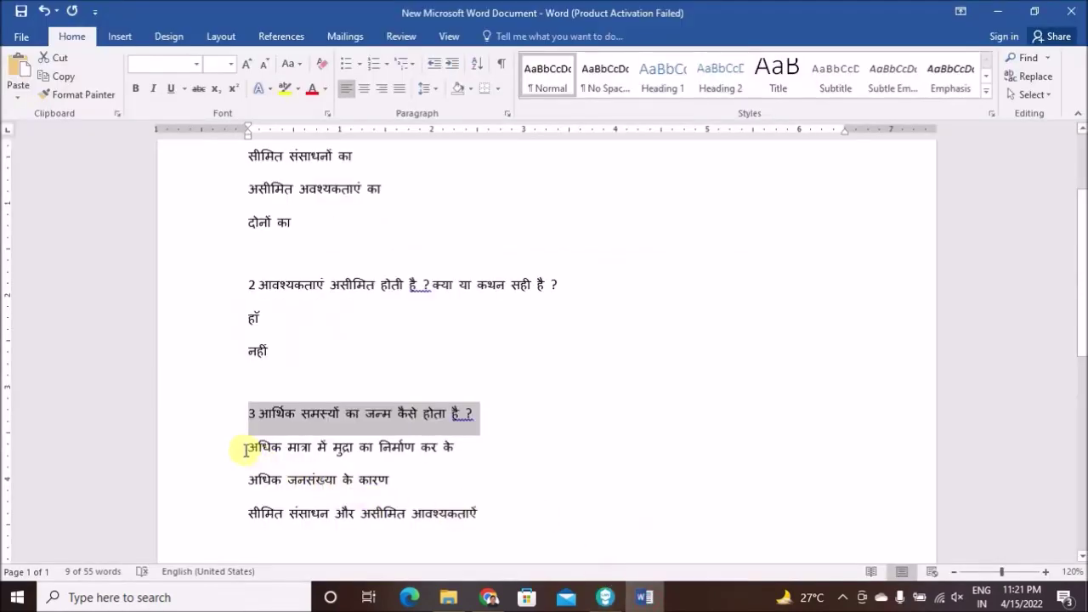
drag(245, 451, 476, 452)
key(ctrl+c)
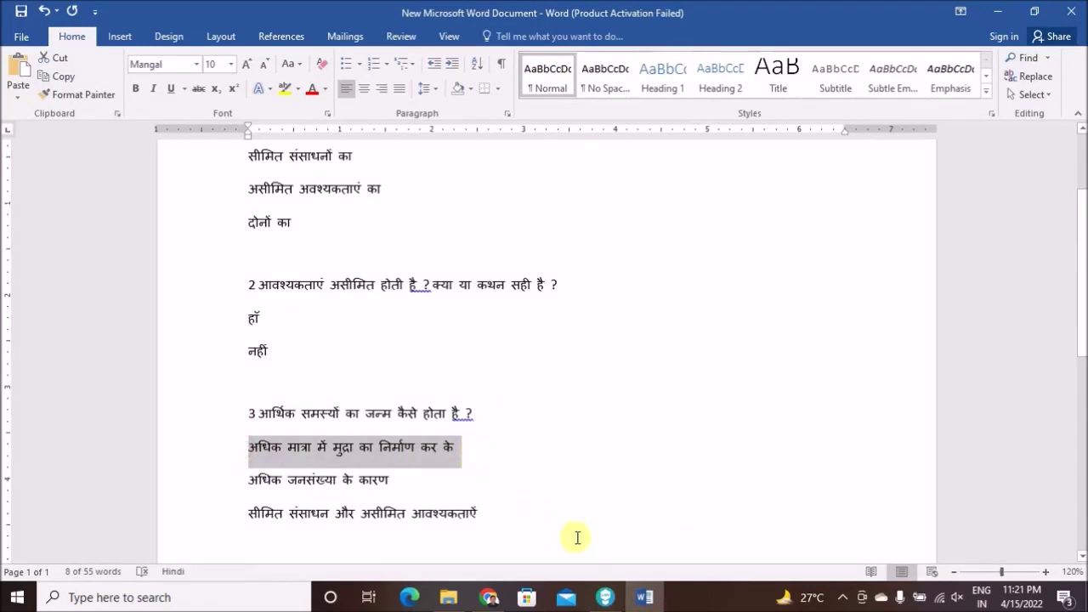
click(605, 597)
click(413, 414)
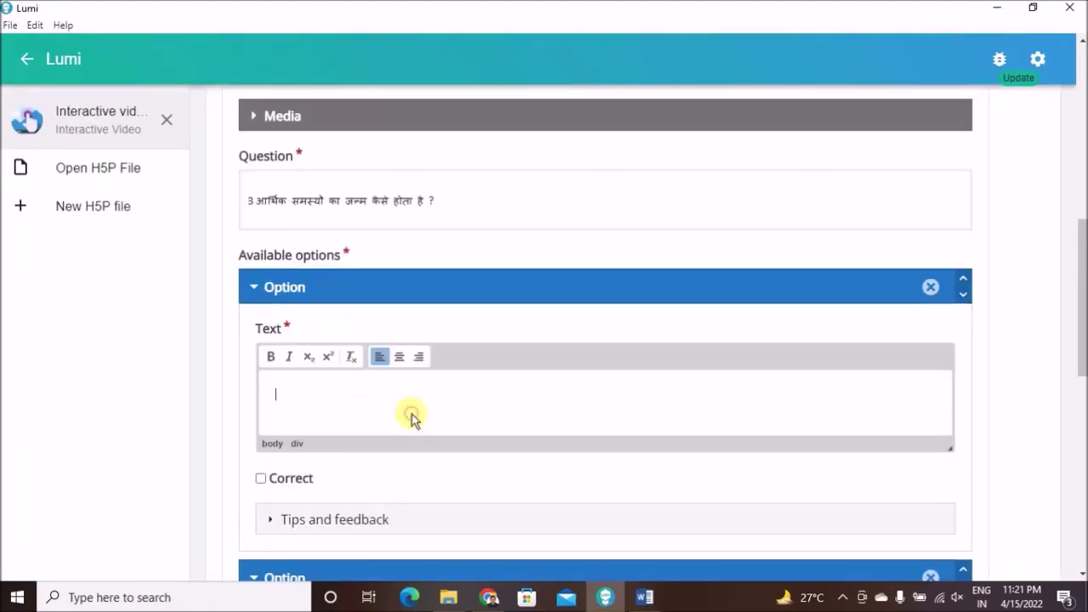
key(ctrl+v)
Copy the answer "अधिक जनसंख्या के कारण" from the Word document into the second option's text in Lumi
click(643, 598)
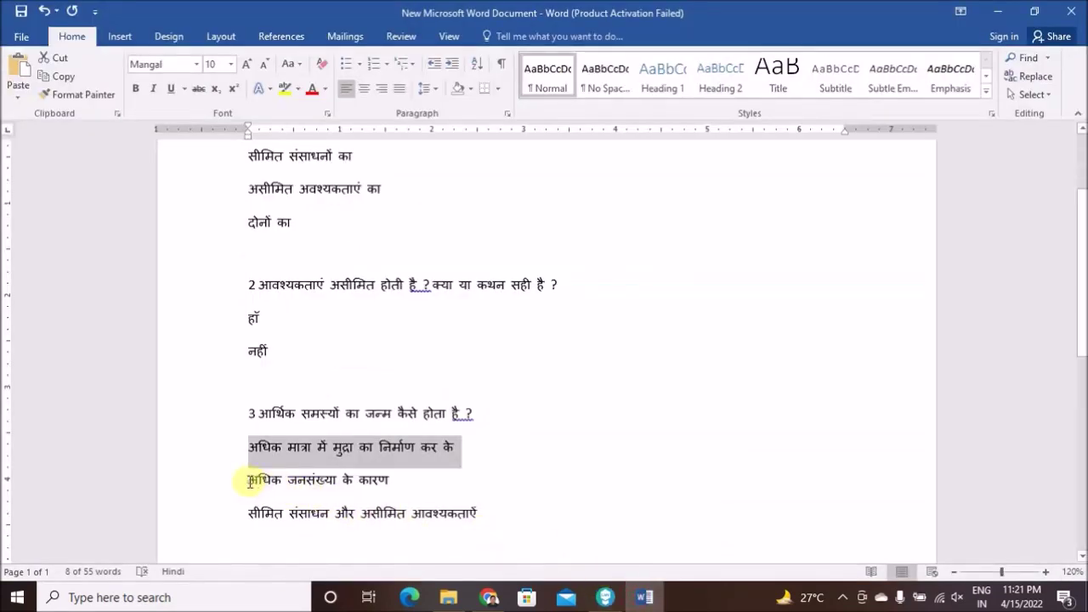
drag(250, 480, 408, 479)
key(ctrl+c)
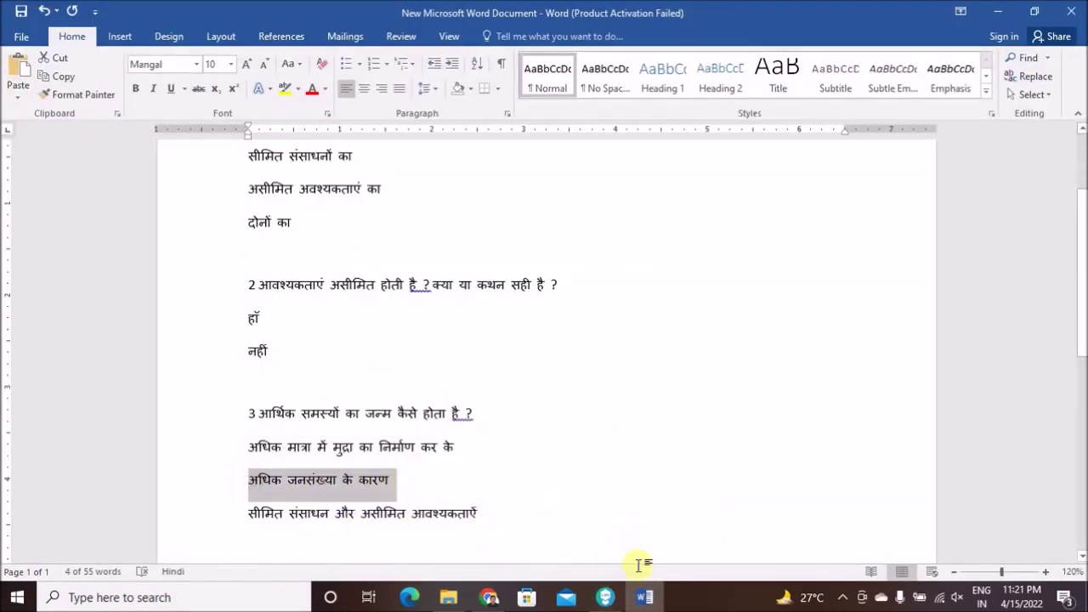
click(605, 598)
scroll(553, 486, down, 3)
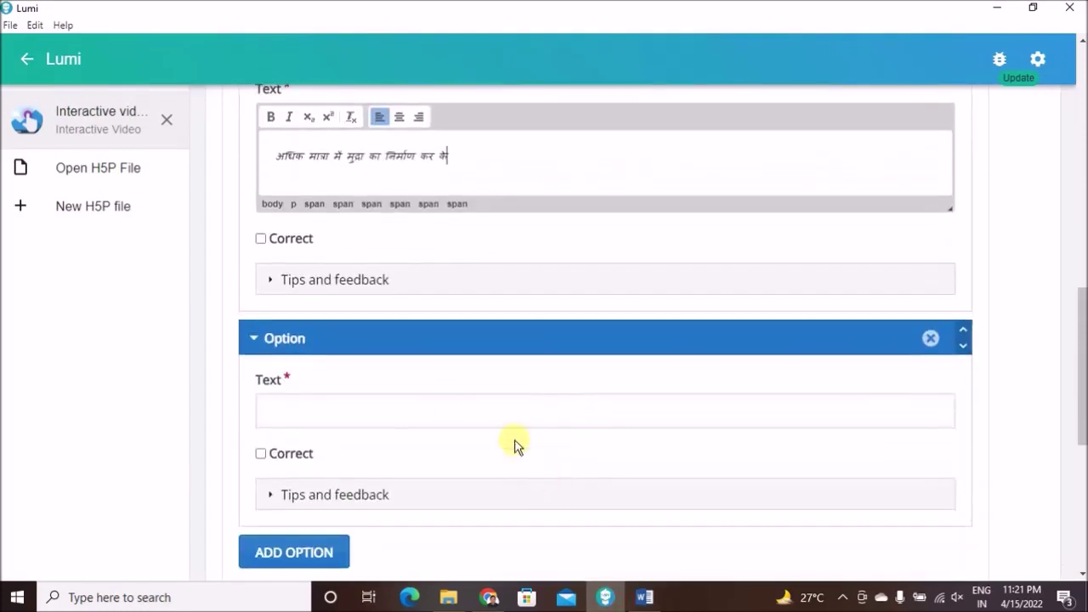
click(445, 399)
key(ctrl+v)
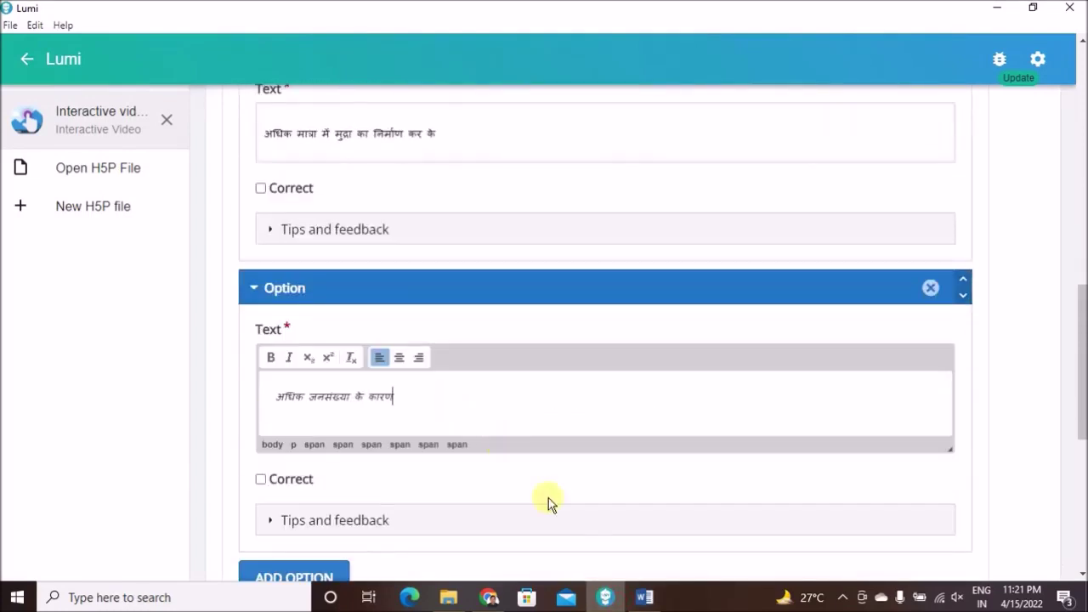
Add a third option in Lumi with the answer "सीमित संसाधन और असीमित आवश्यकताऐं" copied from the Word document
click(642, 597)
drag(245, 513, 486, 515)
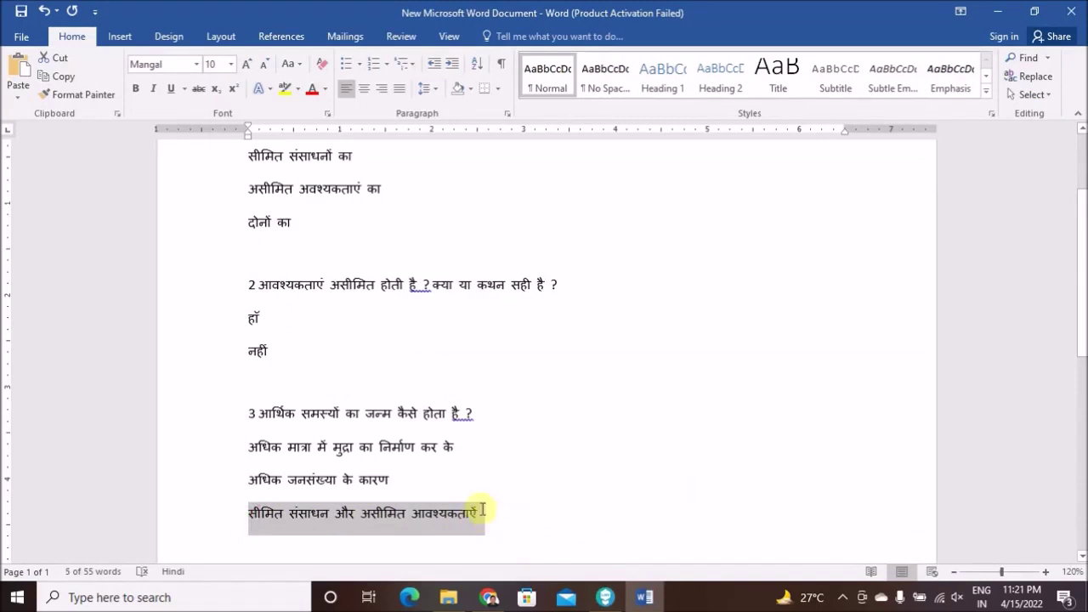
click(606, 596)
scroll(510, 464, down, 2)
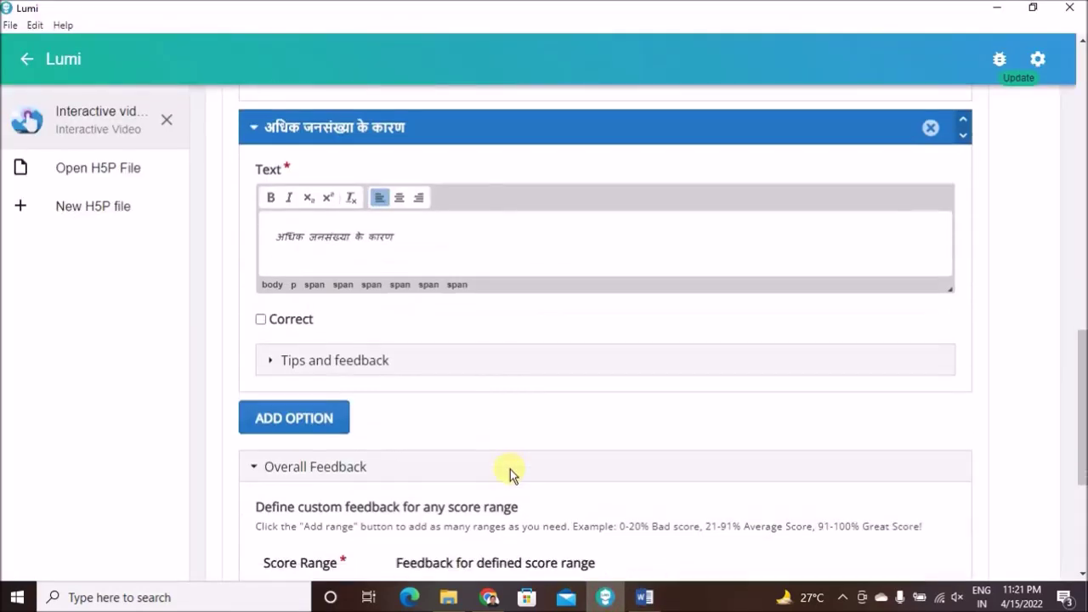
click(291, 418)
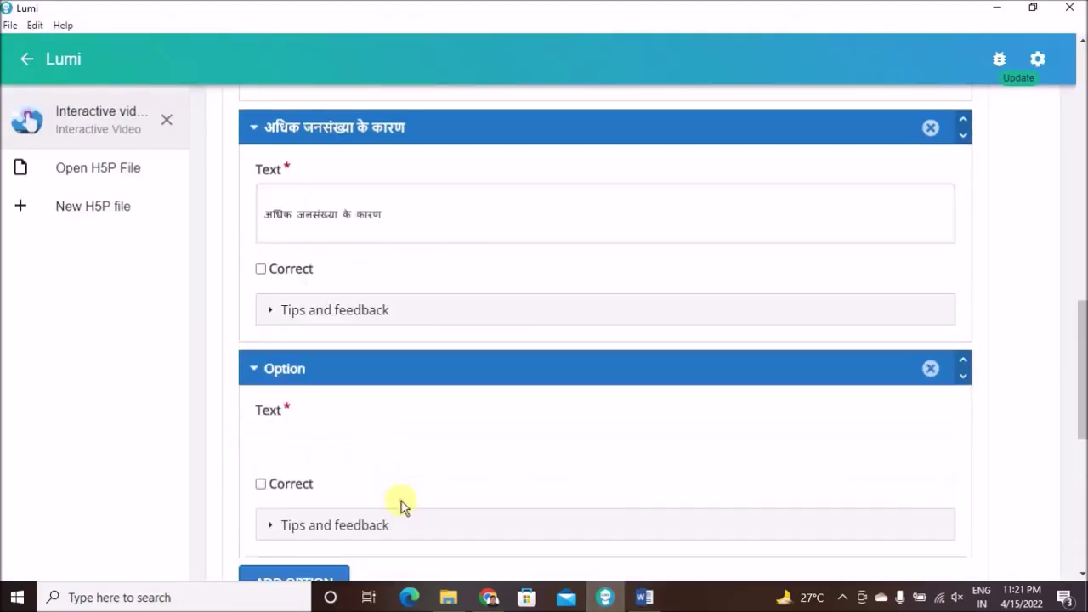
click(401, 498)
text(सीमित संसाधन और असीमित आवश्यकताऐ)
Mark the third option as correct and finish editing the Multiple Choice interaction
scroll(440, 502, down, 2)
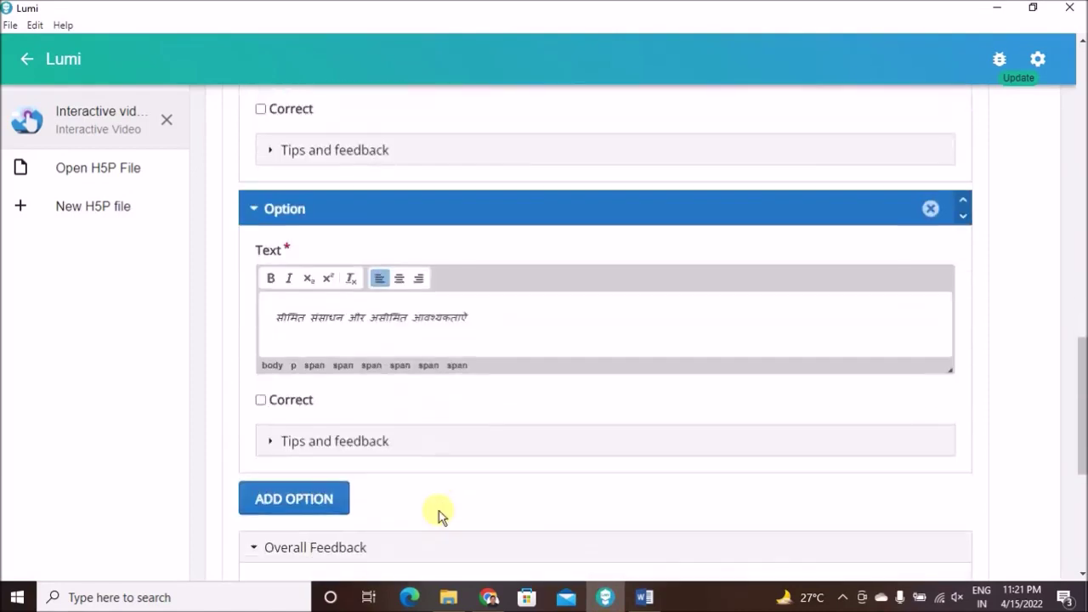
click(261, 402)
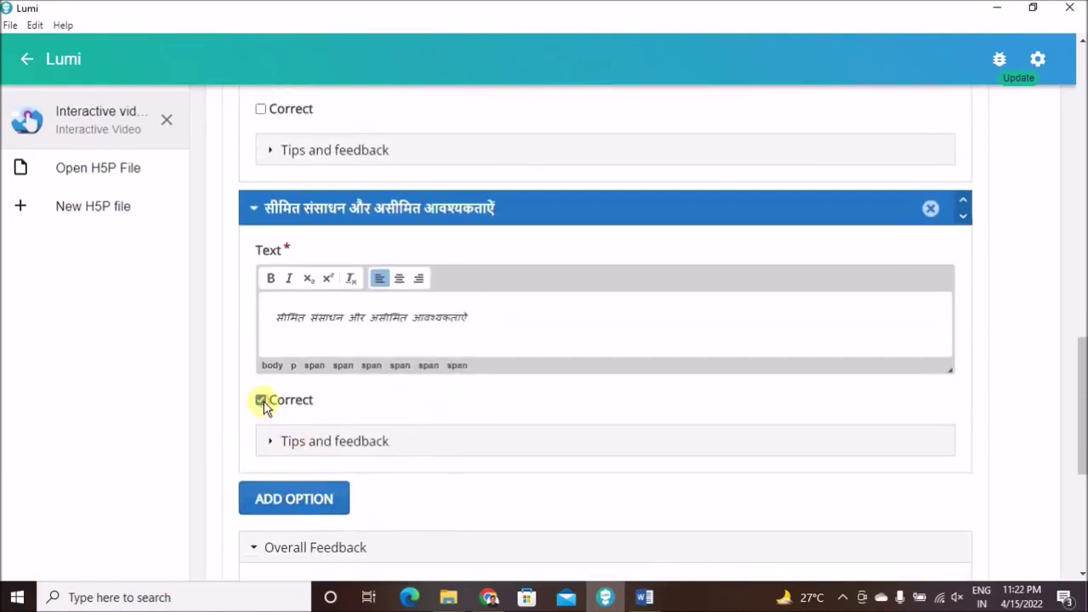
scroll(474, 477, down, 5)
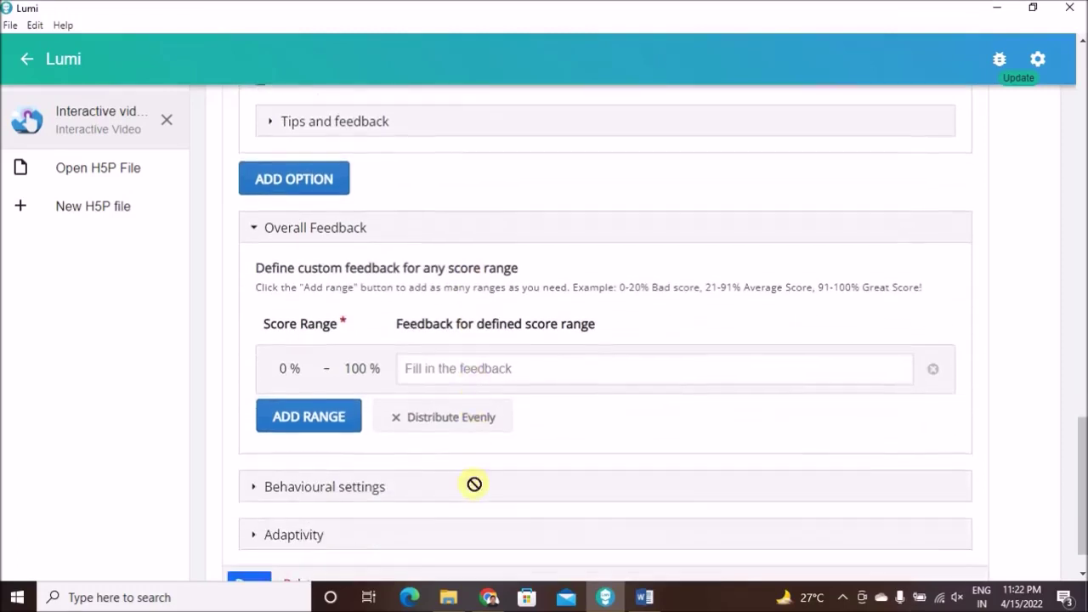
click(250, 534)
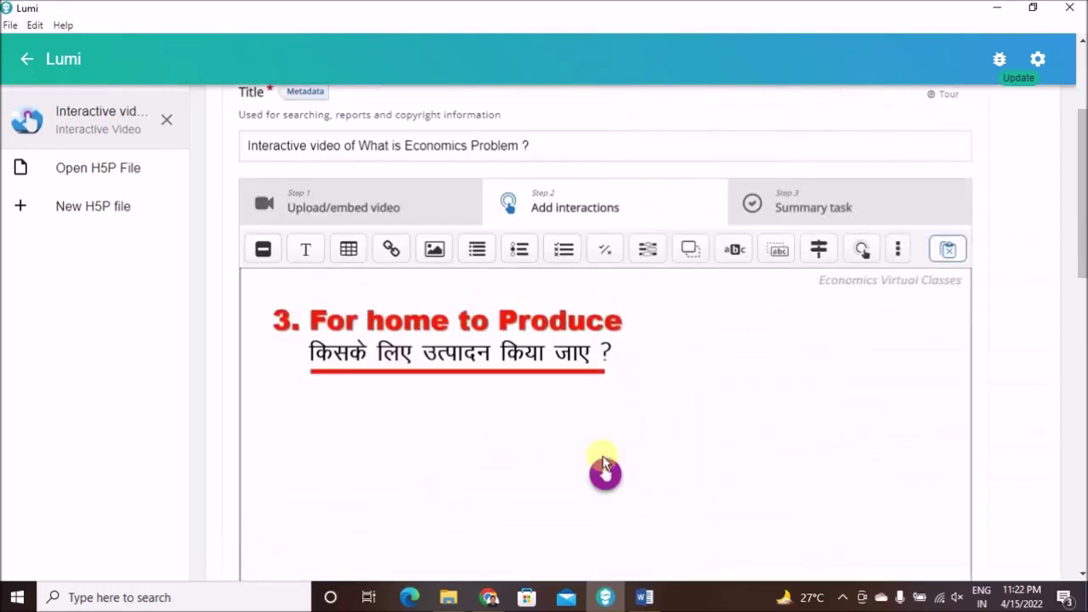